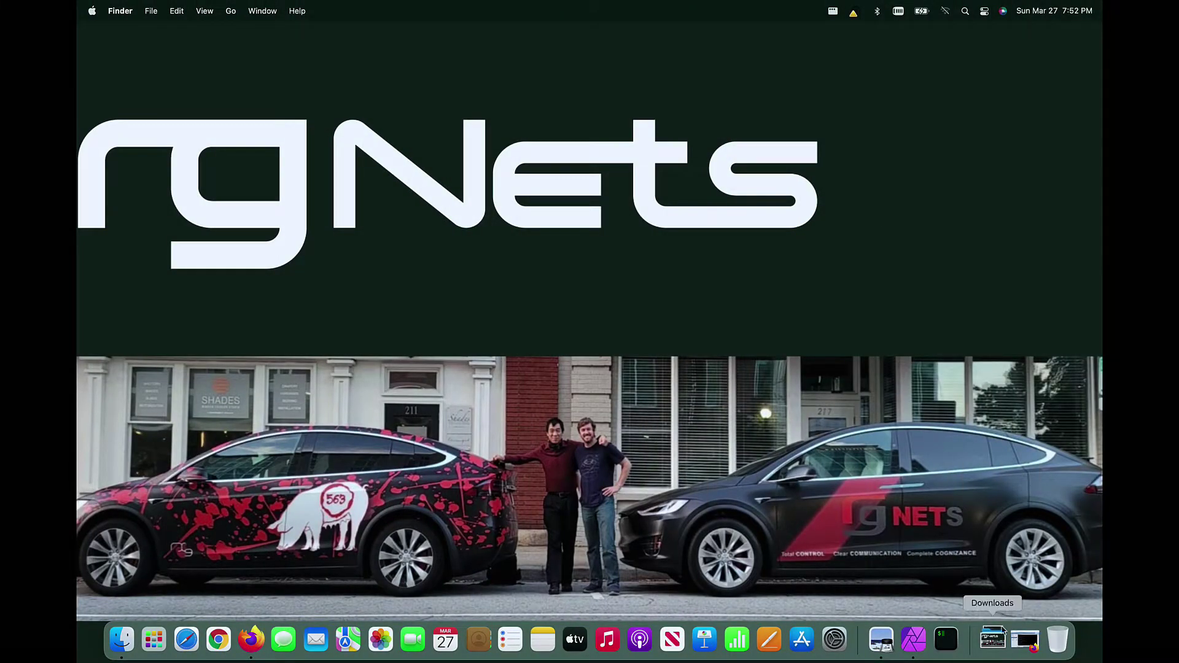
Step: Launch iTerm and run 'host demo-rxg.lok.ninja', confirming it resolves to 96.224.45.30
left_click(1024, 650)
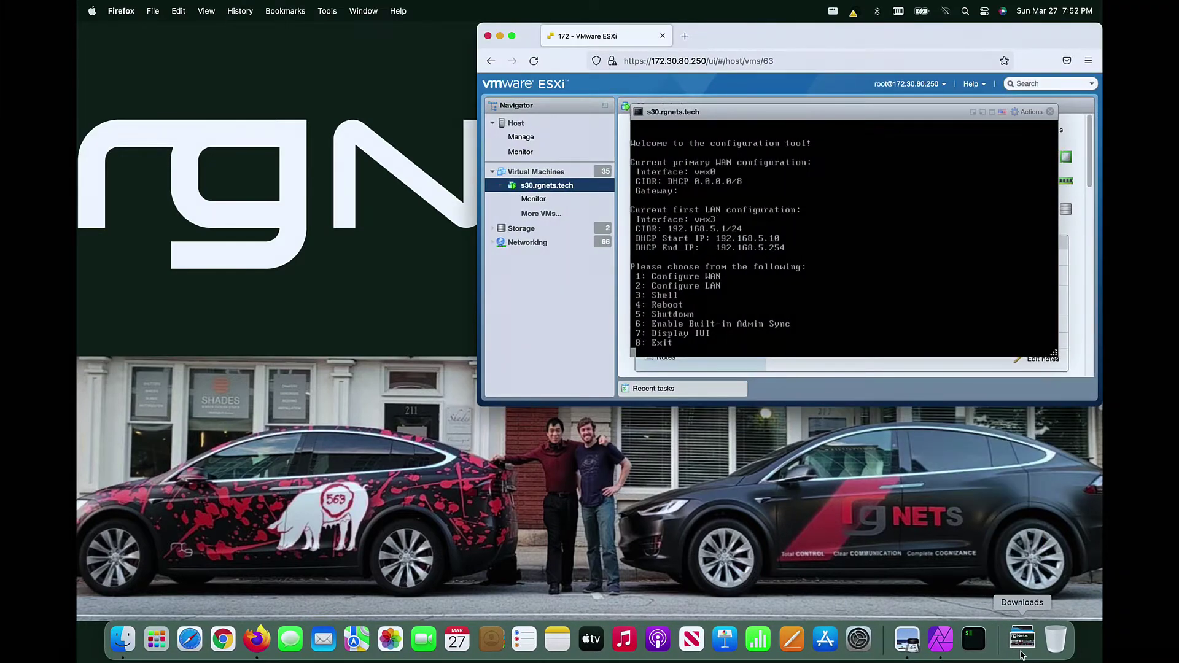
key("super+space")
type("iterm")
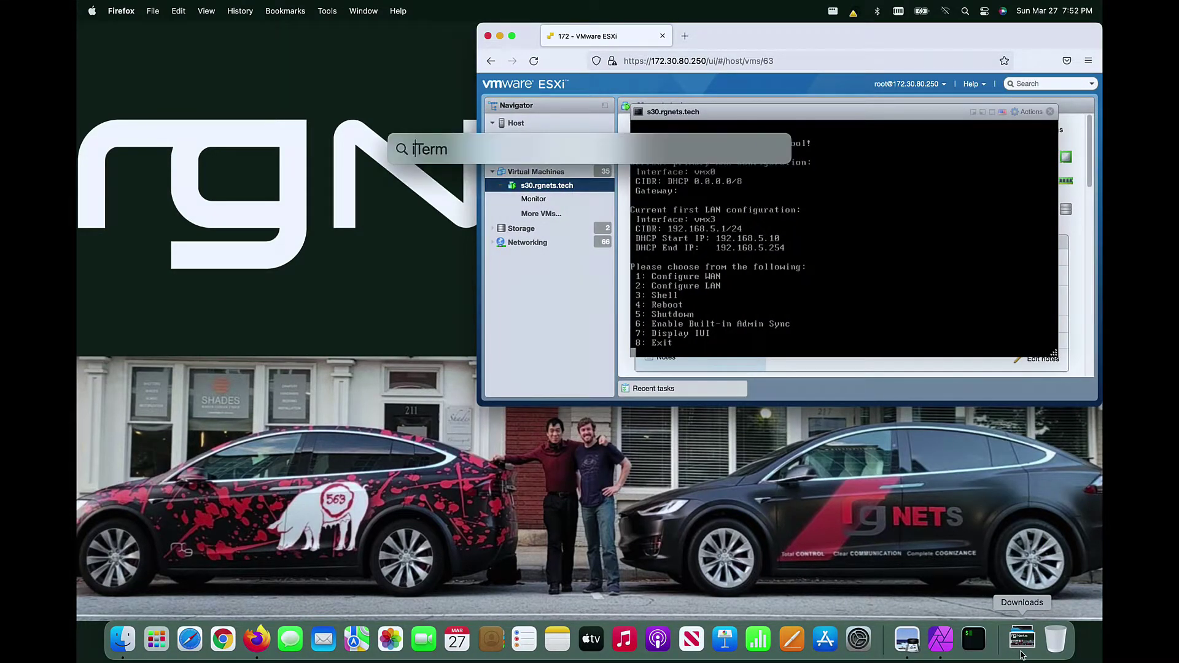
key("Return")
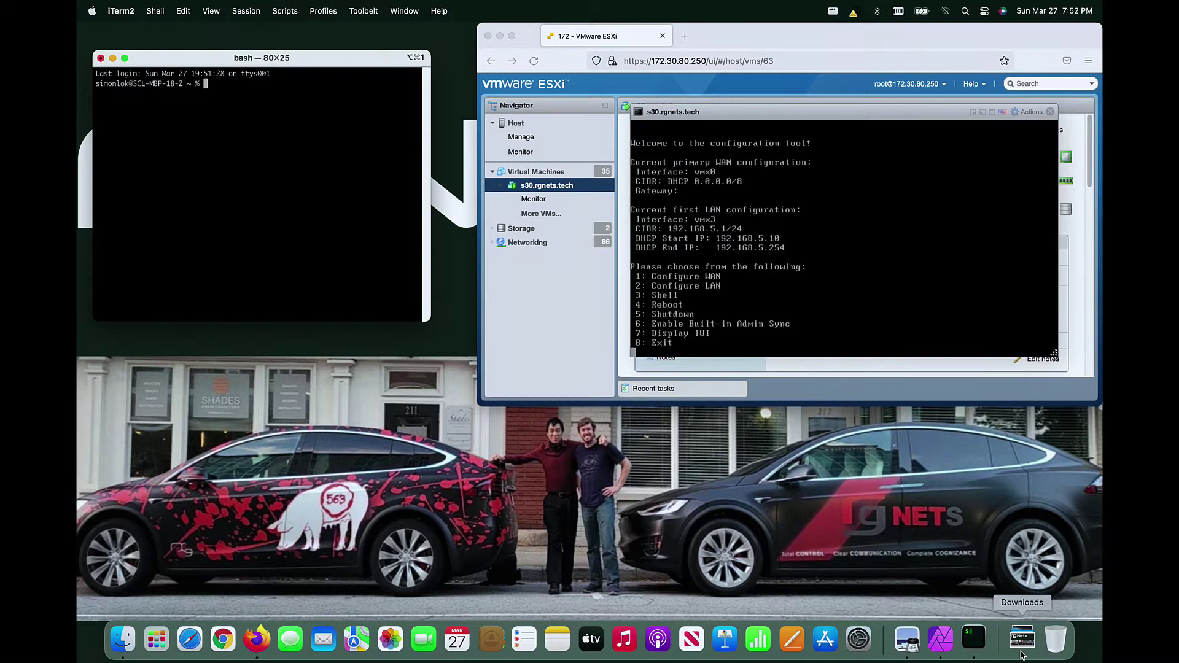
type("host demo-rxg.")
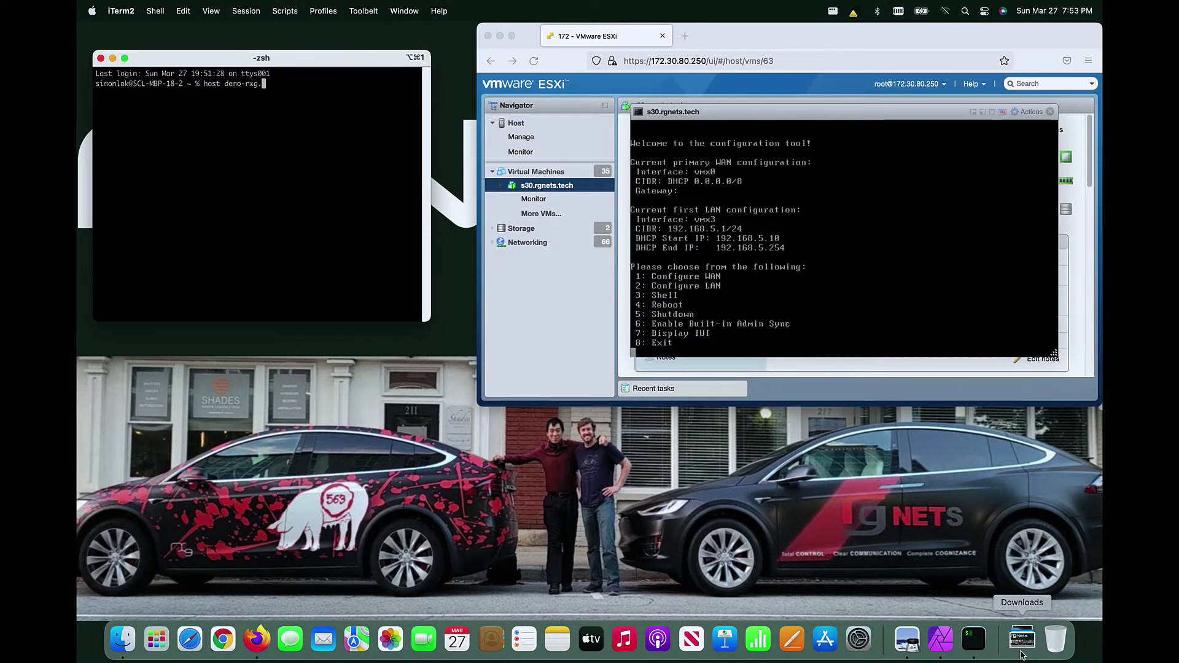
type("lok.ninja")
key("Return")
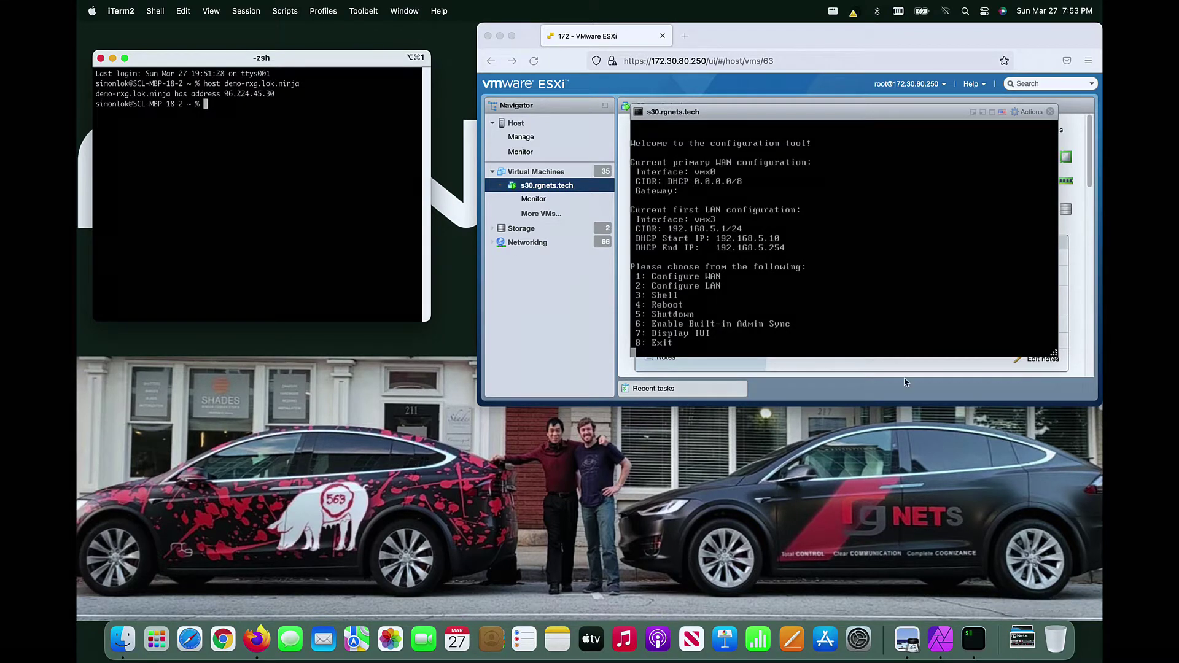
Step: Configure WAN on vmx0 without DHCP as 96.224.45.30/24, gateway 96.224.45.1, then exit
left_click(837, 263)
type("1")
key("Return")
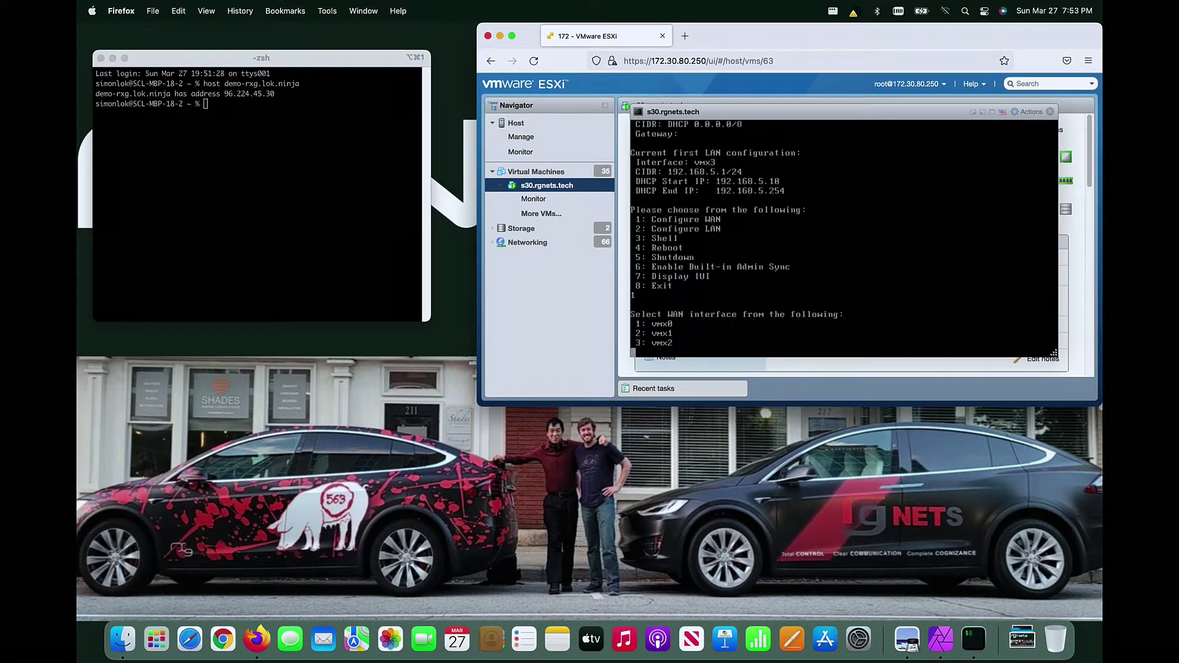
type("1")
key("Return")
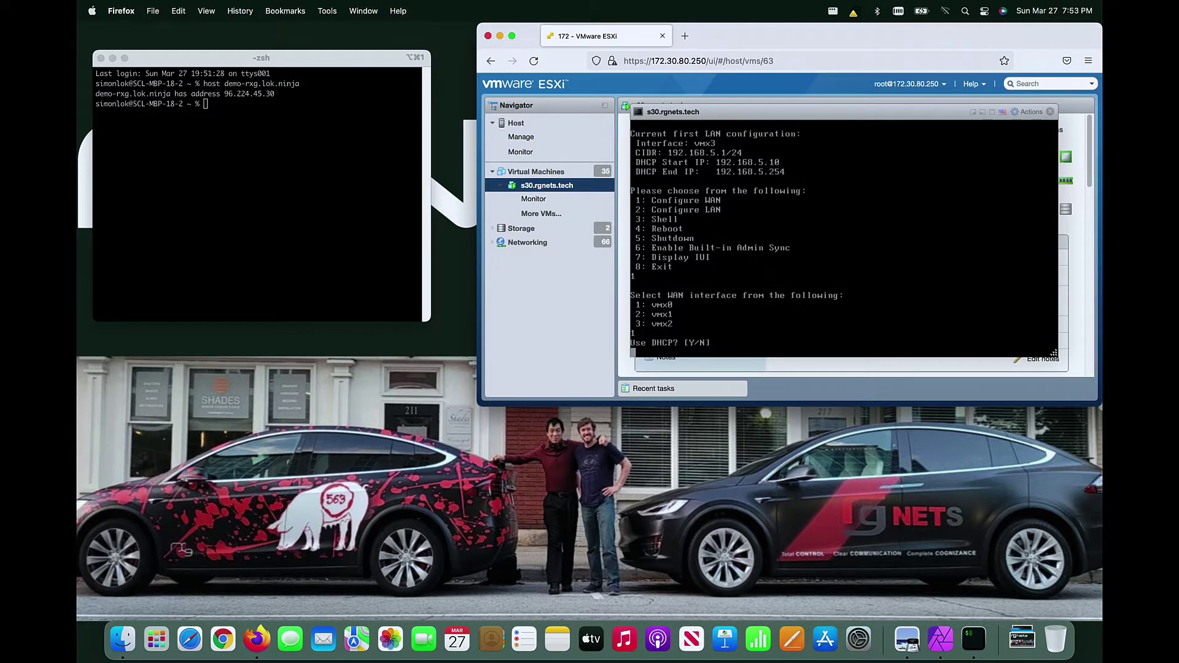
type("n")
key("Return")
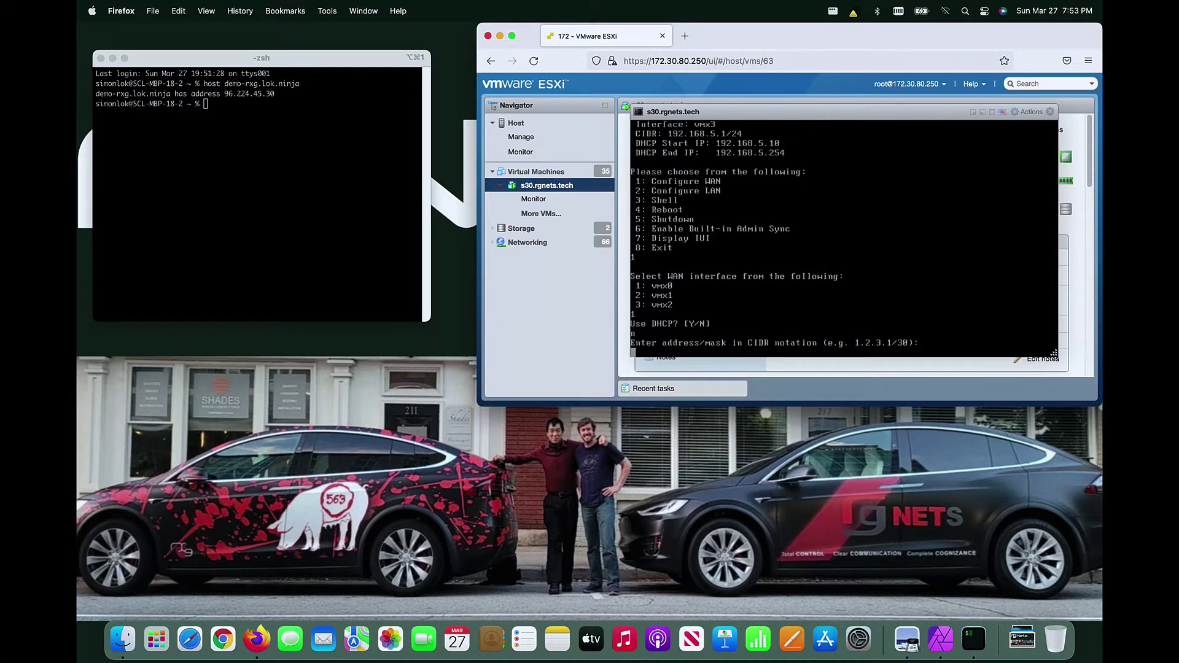
type("96.224.45.30/24")
key("Return")
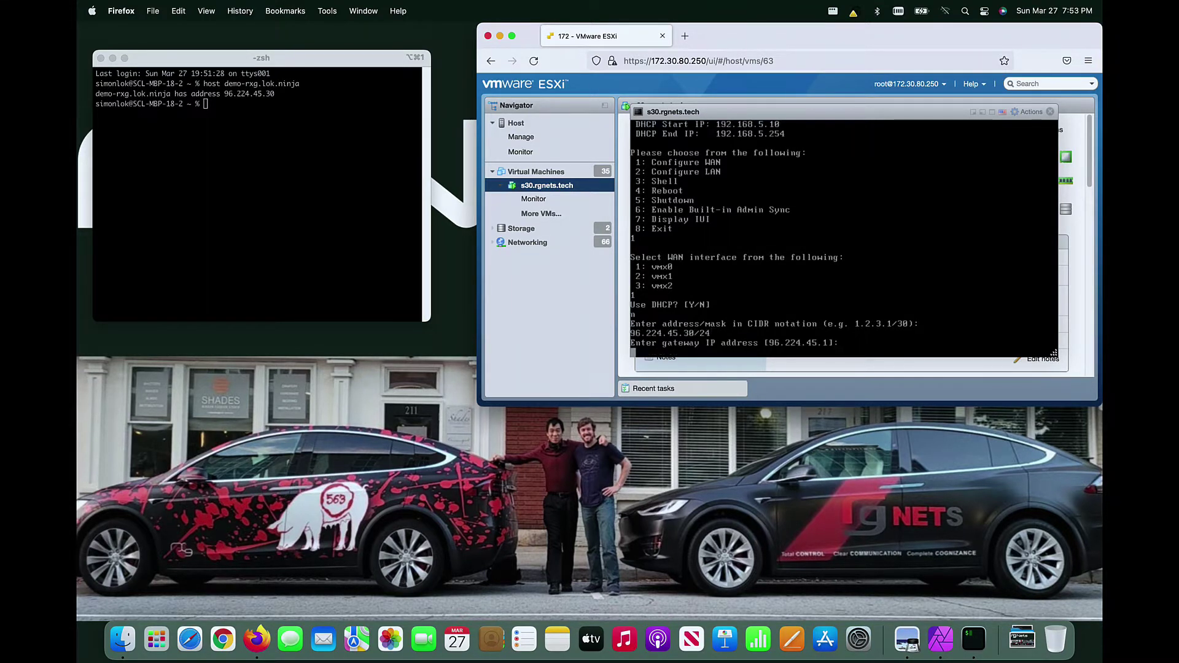
key("Return")
type("8")
key("Return")
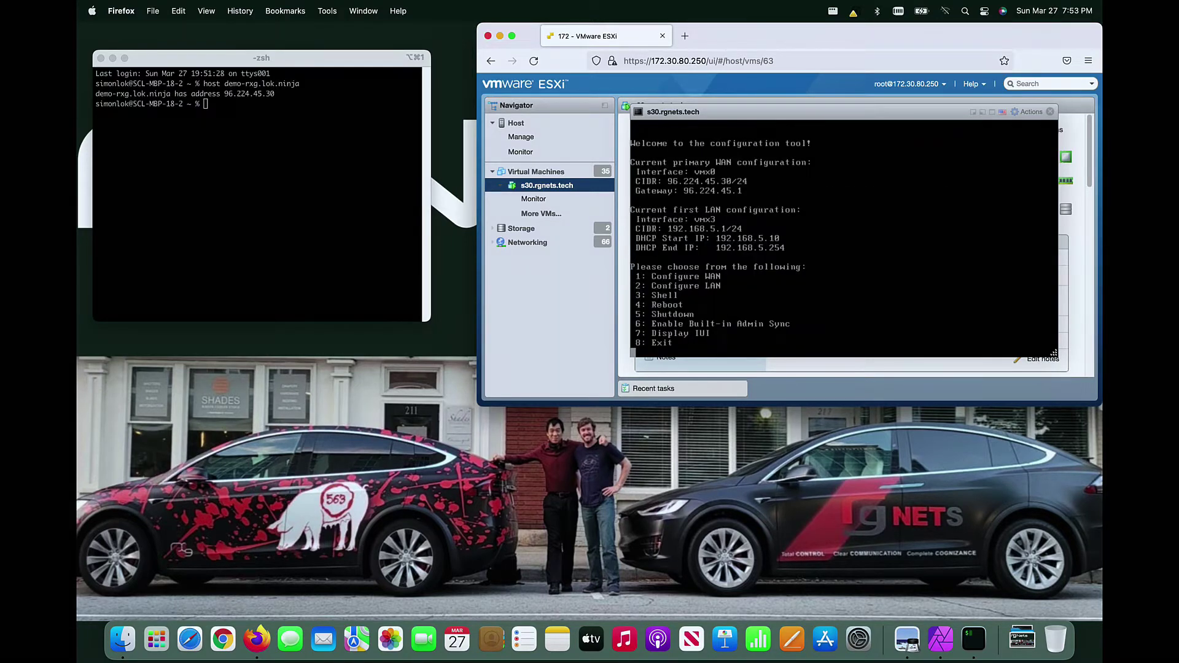
key("super+n")
type("https://")
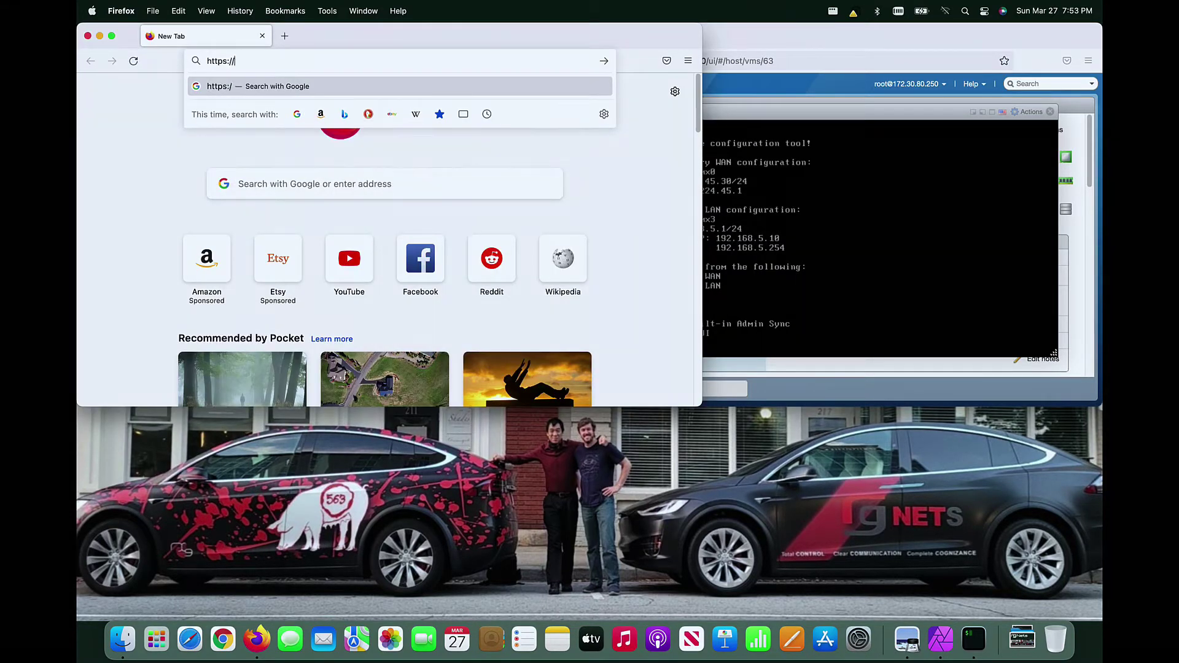
left_click_drag(749, 35, 869, 35)
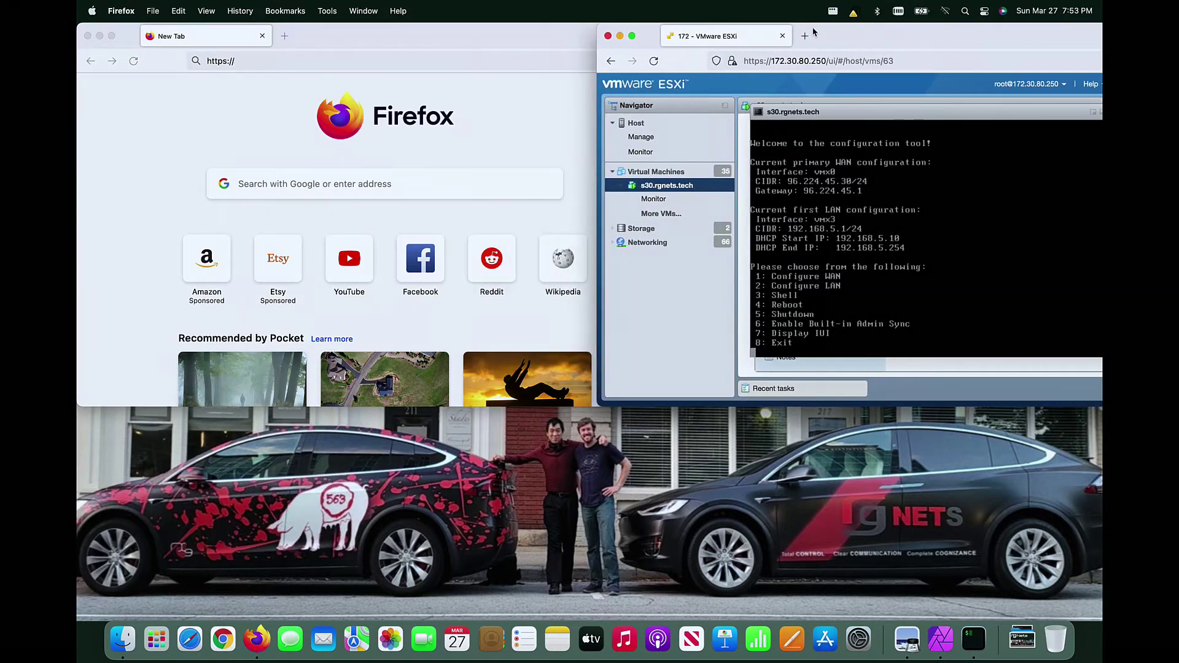
left_click(539, 31)
type("96.224.")
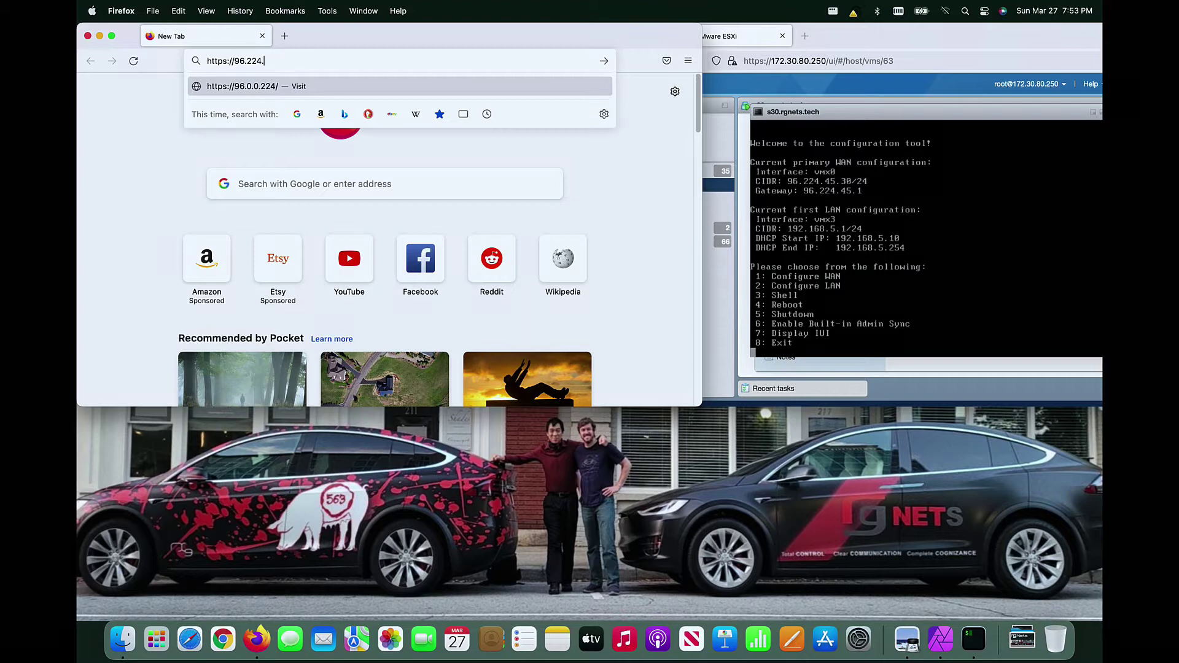
type("45.30/admin/")
key("Return")
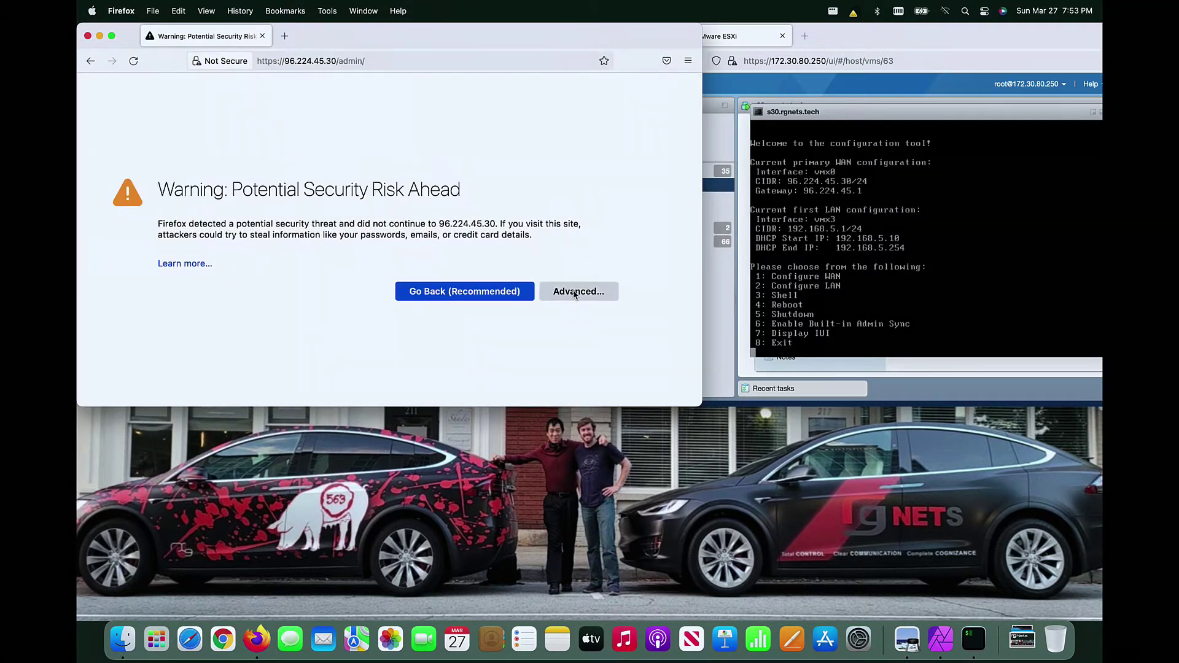
Step: Accept the self-signed certificate warning and select the installation's IUI text
left_click(580, 292)
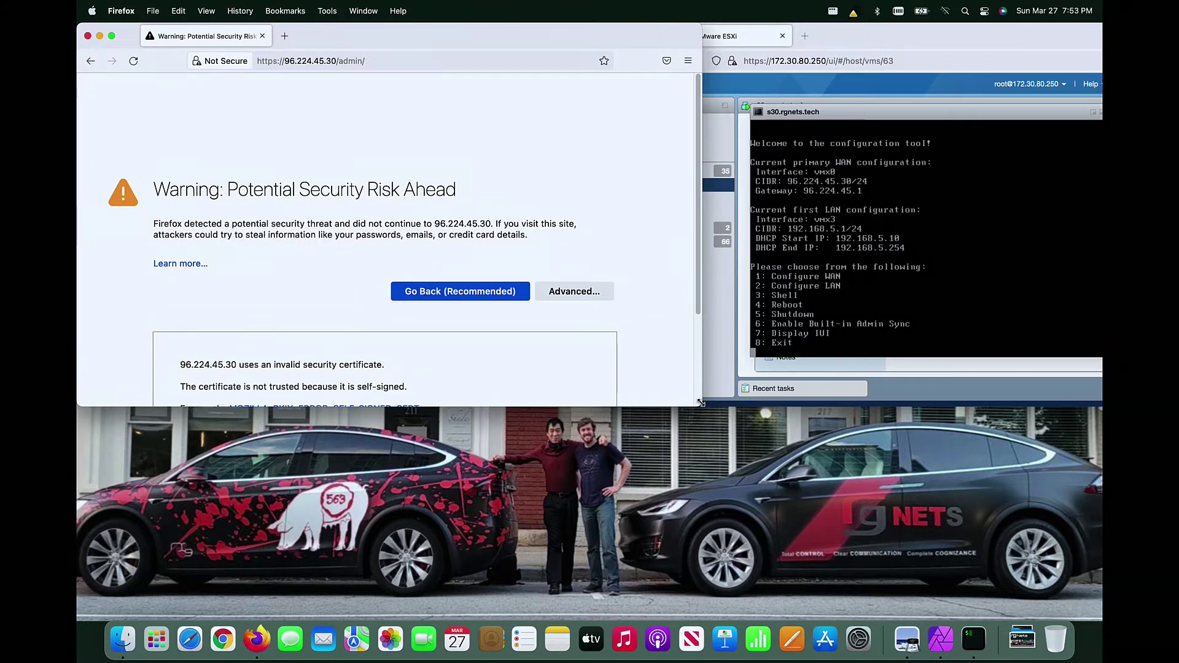
left_click_drag(700, 393, 718, 604)
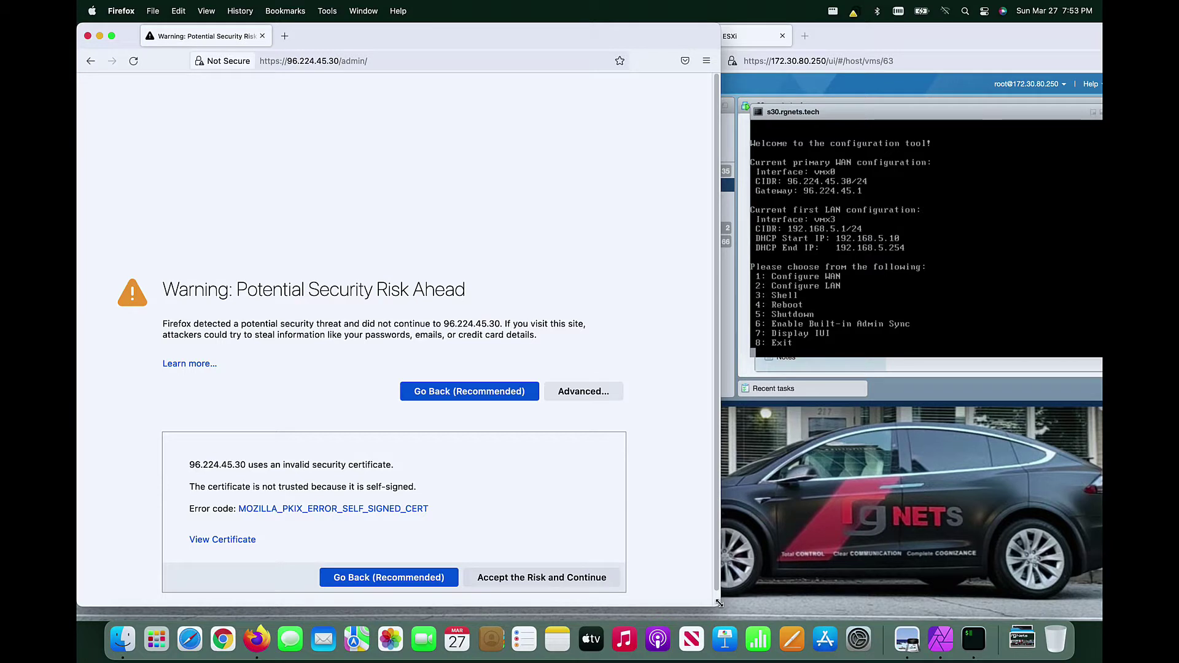
left_click(544, 572)
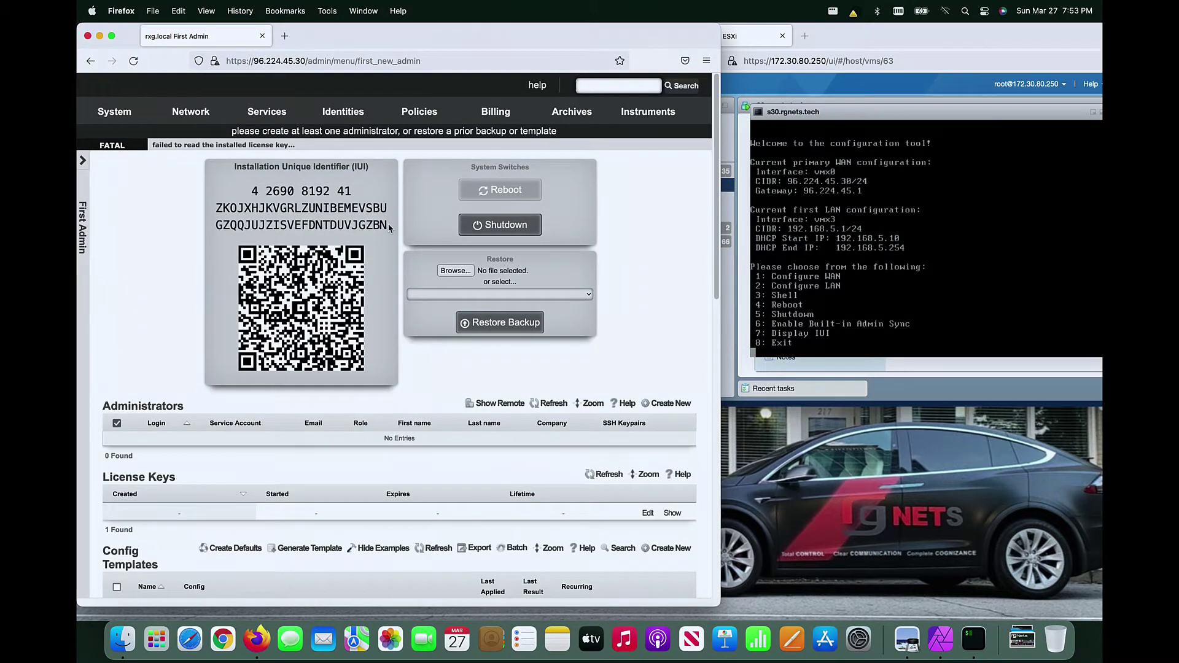
left_click_drag(389, 227, 259, 191)
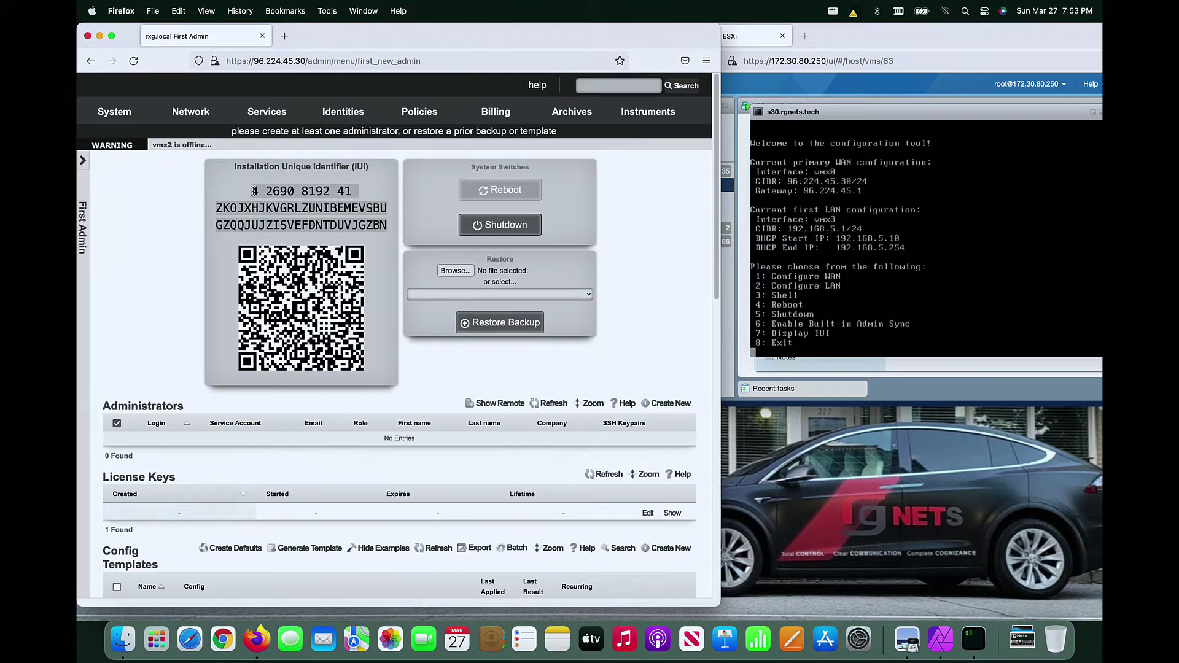
left_click(288, 204)
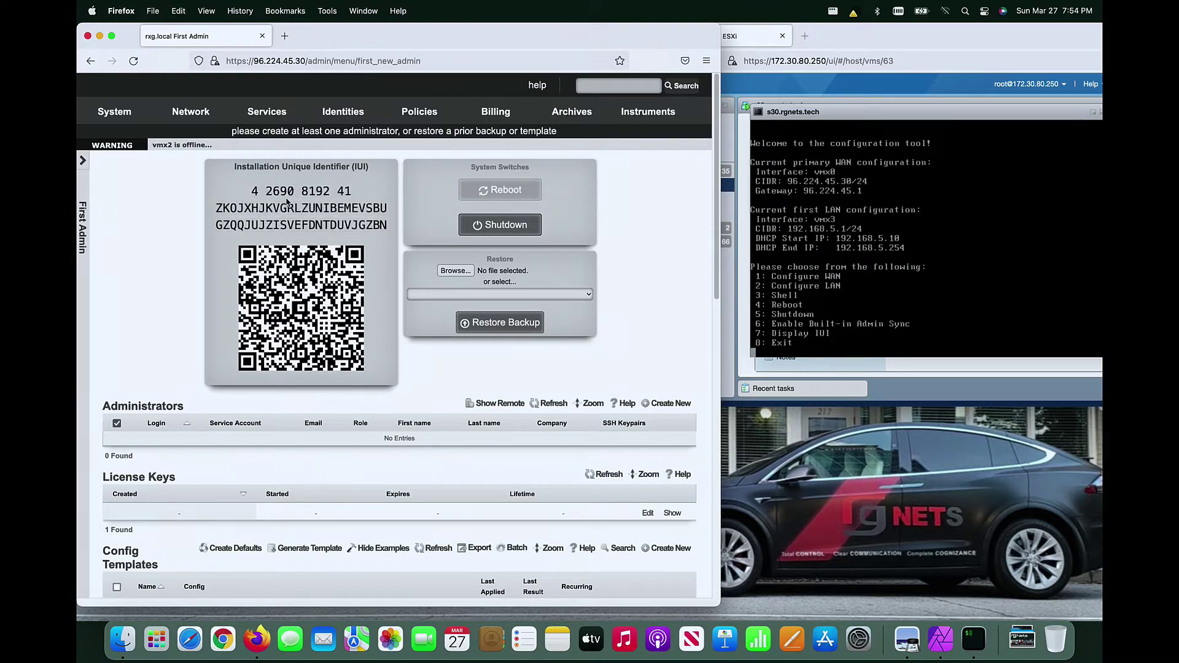
Step: Sign in to the RG Nets licensing store in Safari with the account e-mail
left_click(191, 640)
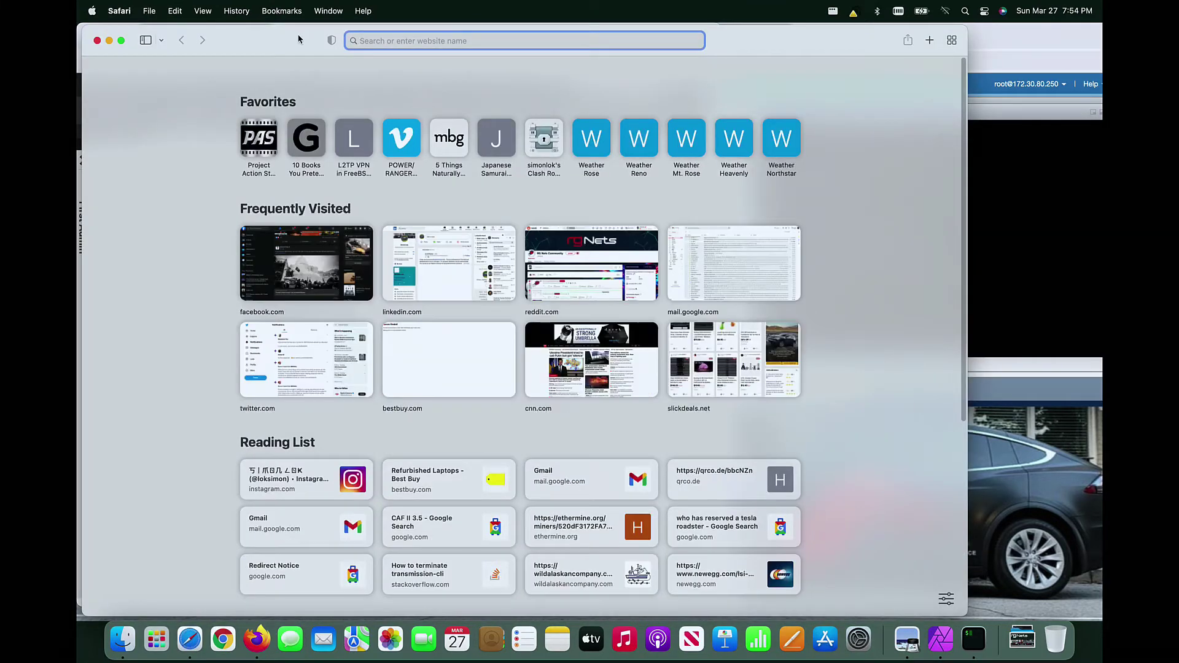
left_click_drag(298, 39, 658, 37)
type("licenses.")
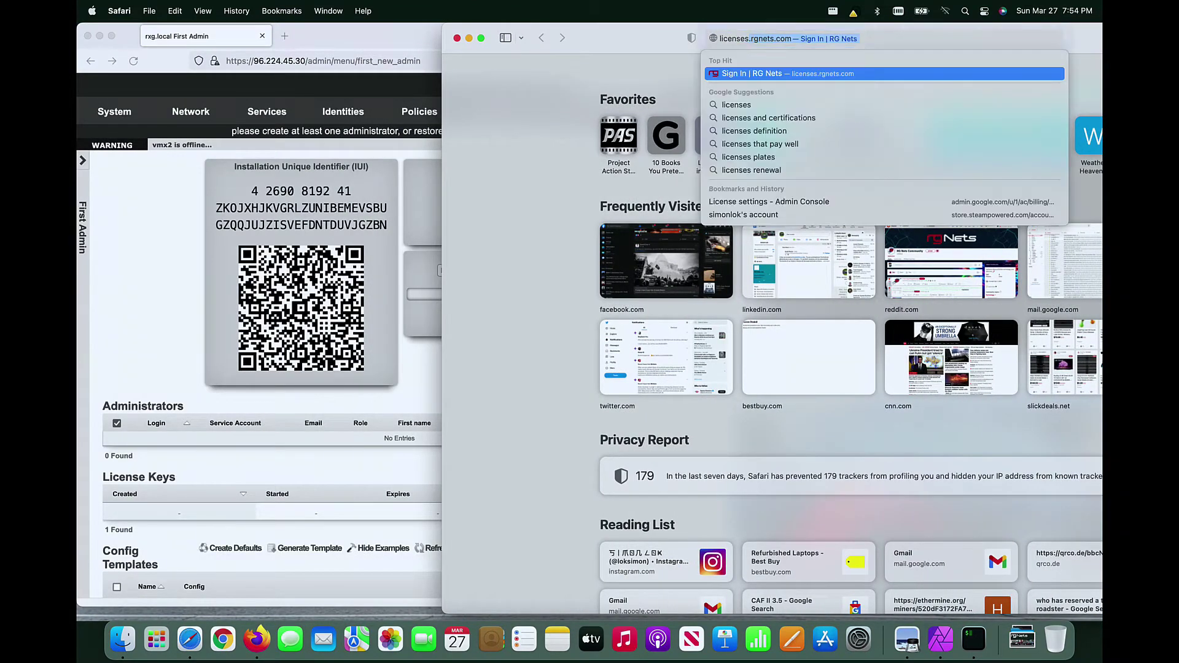
key("Return")
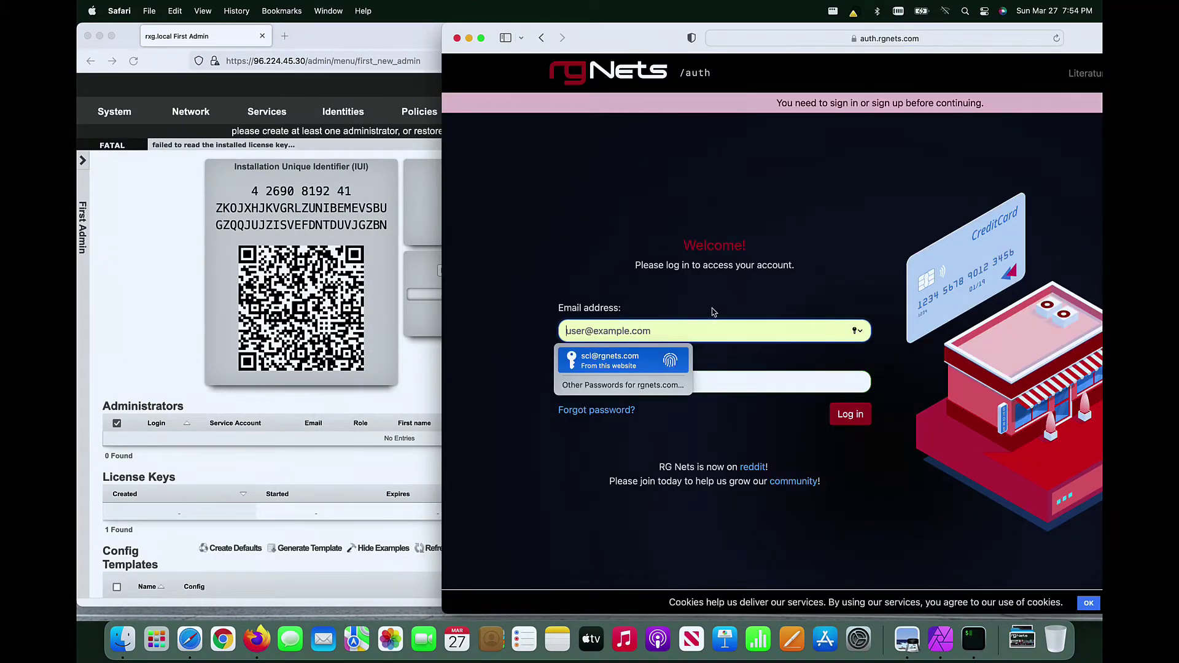
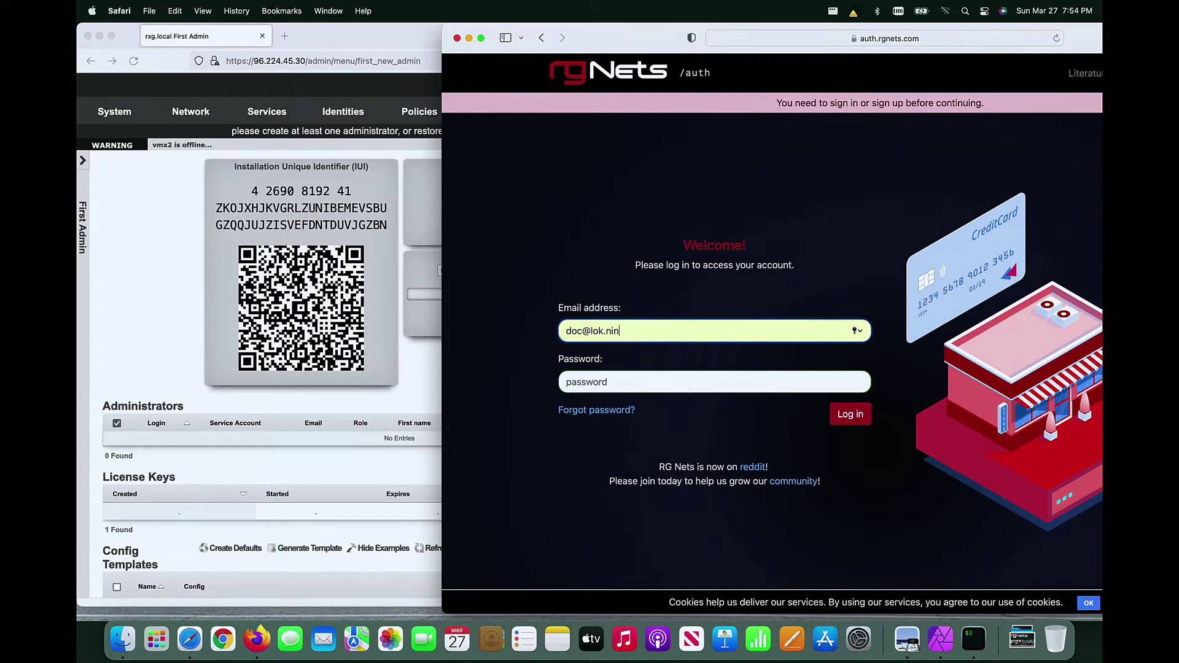
key("Return")
Step: Submit a Standalone configuration for ASSET6452
left_click_drag(442, 307, 304, 307)
left_click(1000, 256)
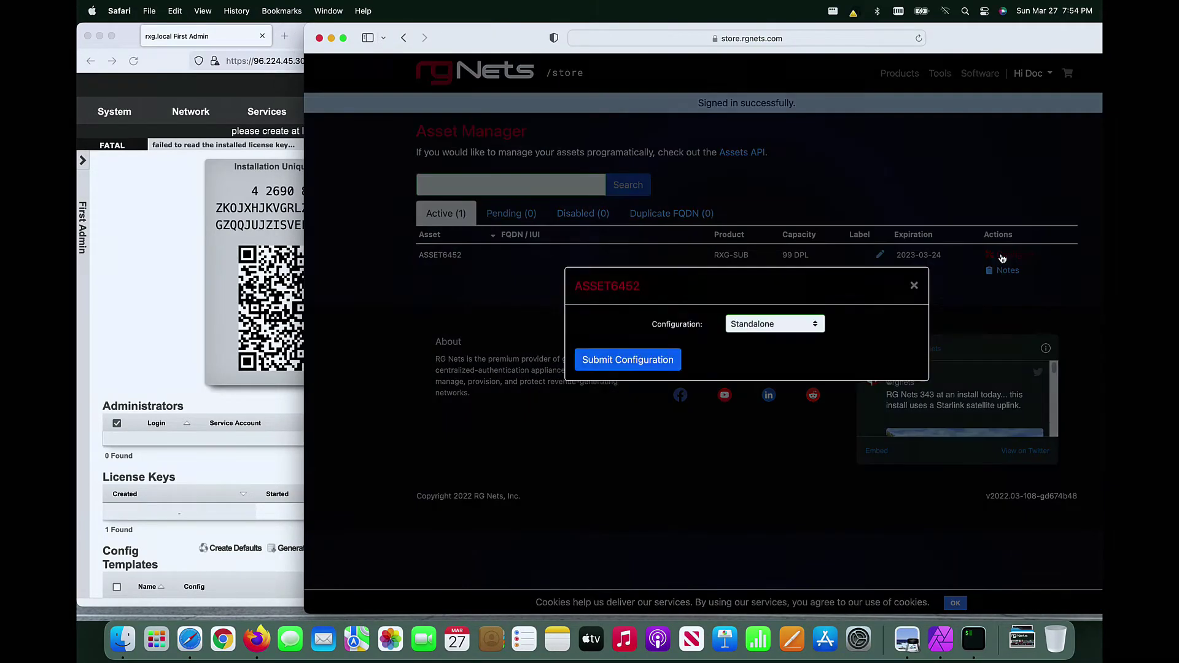
left_click(666, 368)
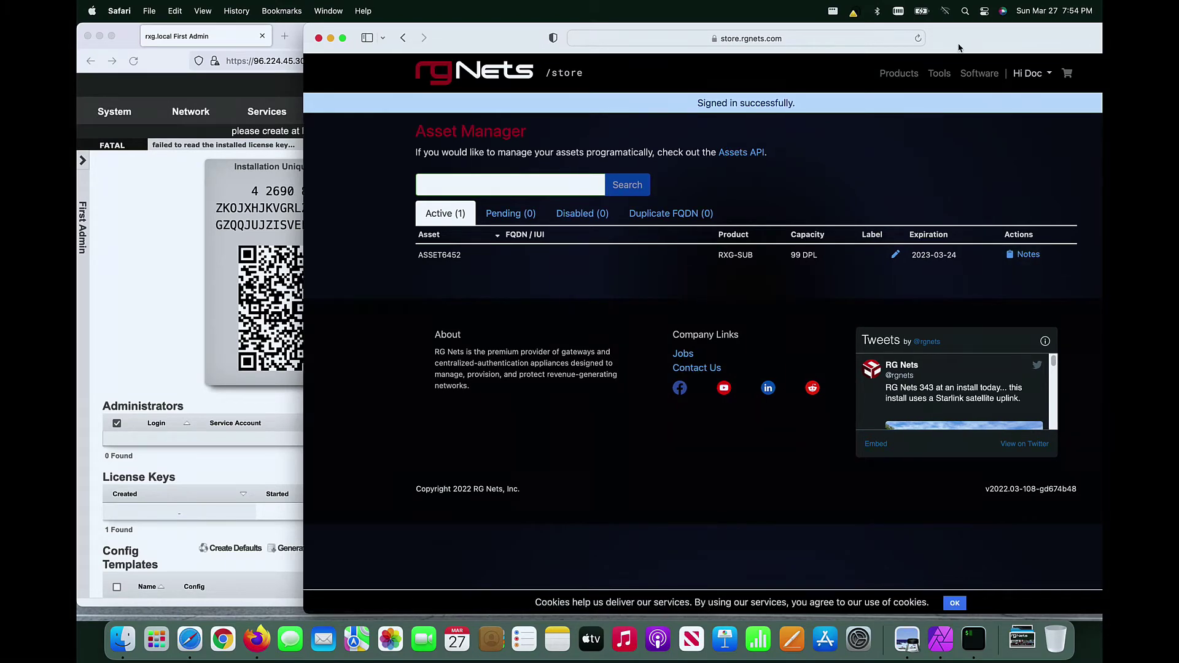
left_click_drag(959, 45, 936, 46)
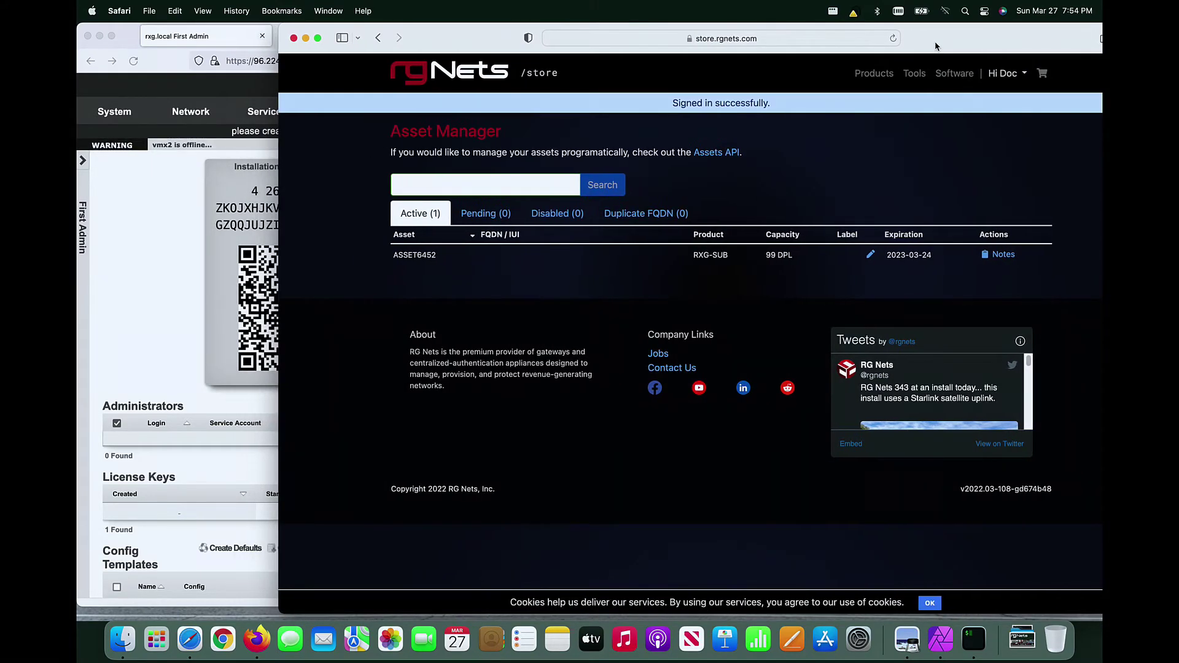
Step: Paste and confirm the rXg's IUI on ASSET6452, then save FQDN demo-rxg.lok.ninja
left_click(665, 273)
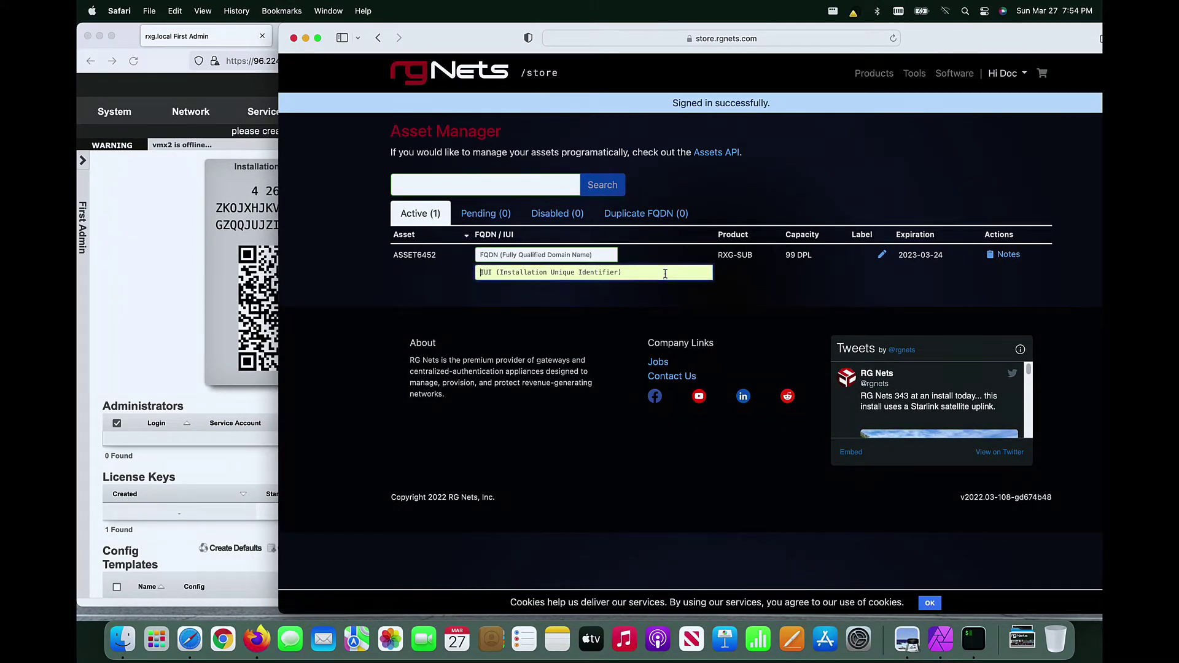
key("super+v")
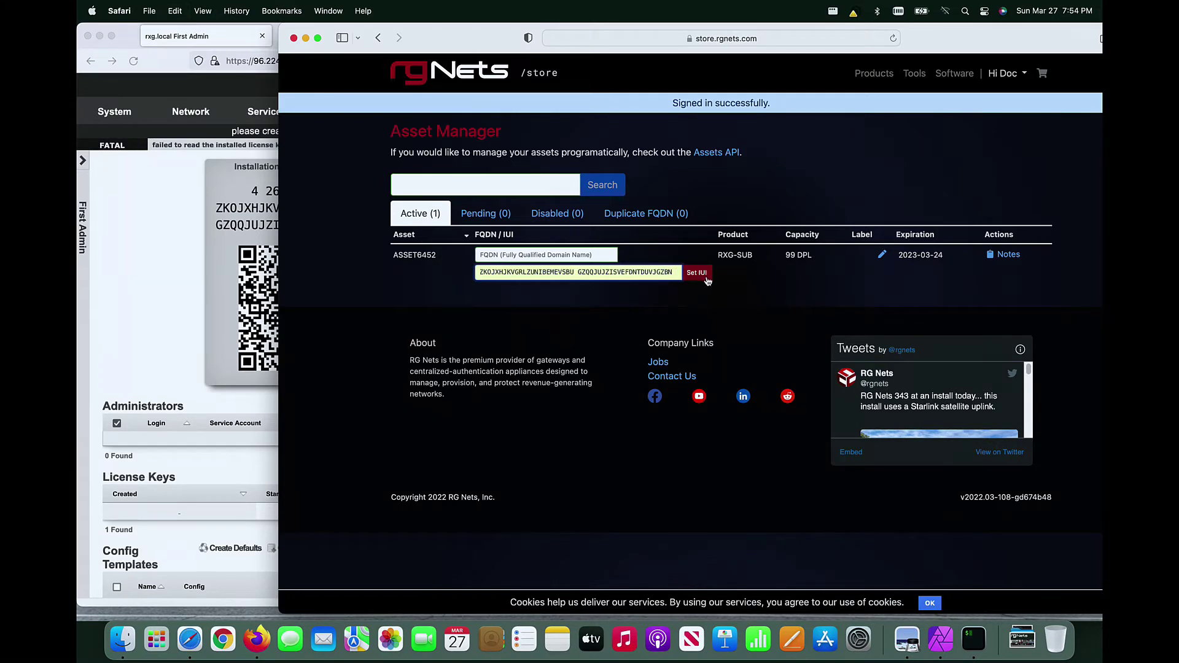
left_click(708, 273)
left_click(793, 394)
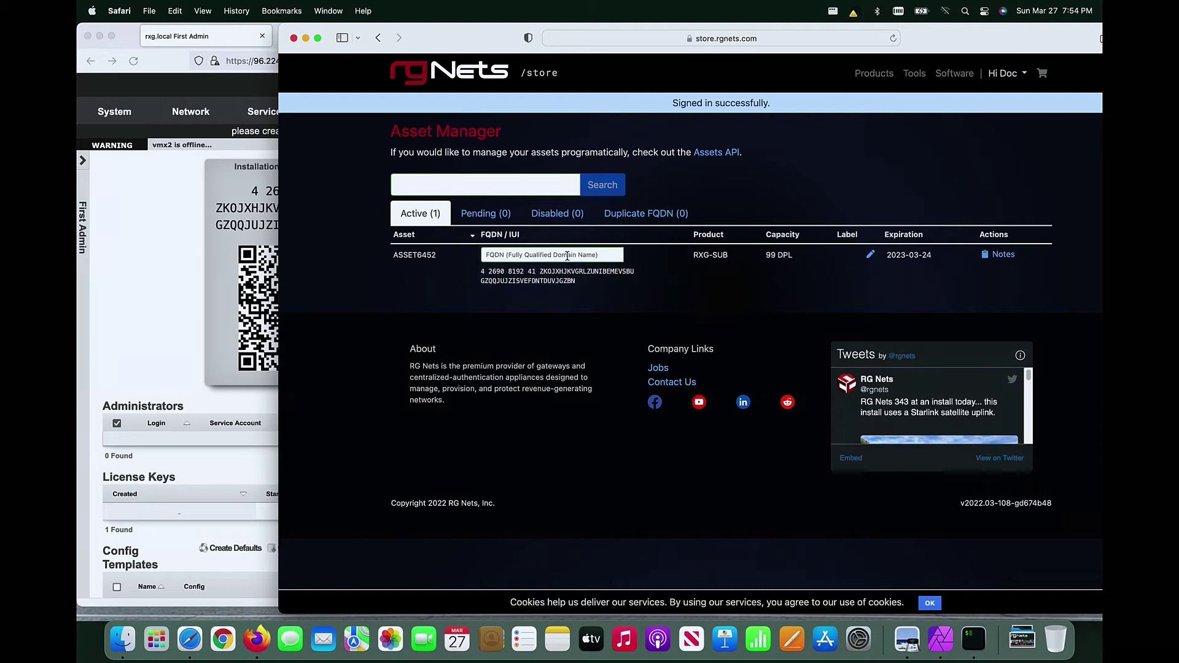
type("demo-rxg.lok.ninja")
key("Return")
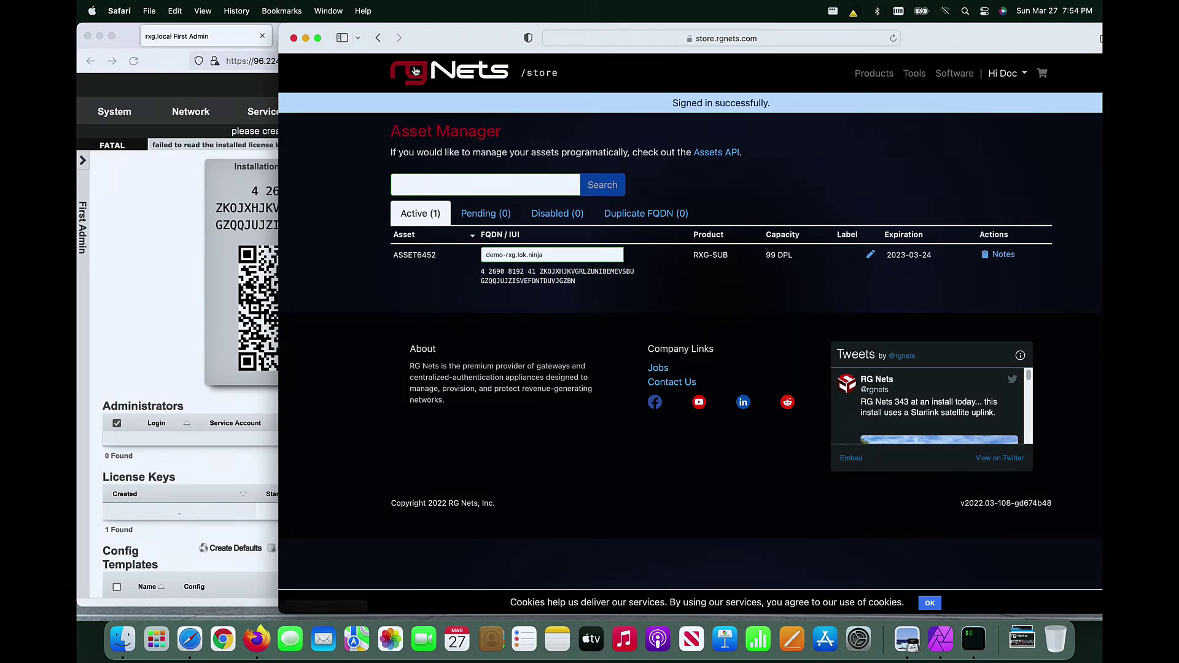
Step: Bring the rXg admin page forward and refresh its license key list
left_click_drag(467, 38, 881, 38)
left_click(666, 161)
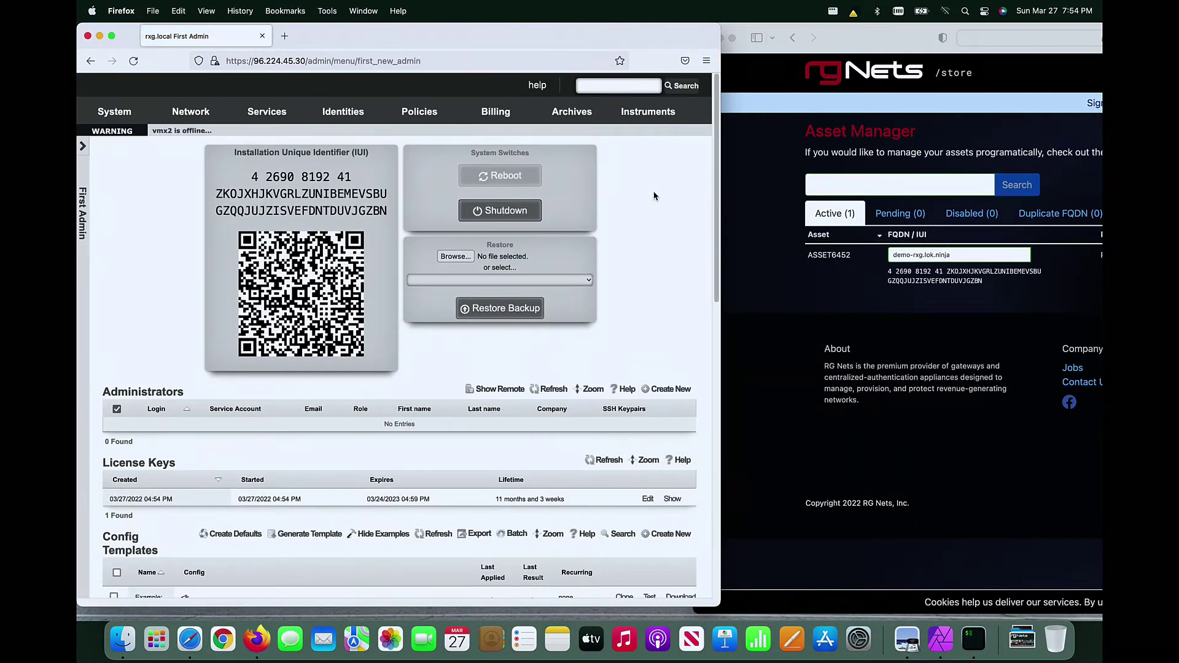
left_click(674, 498)
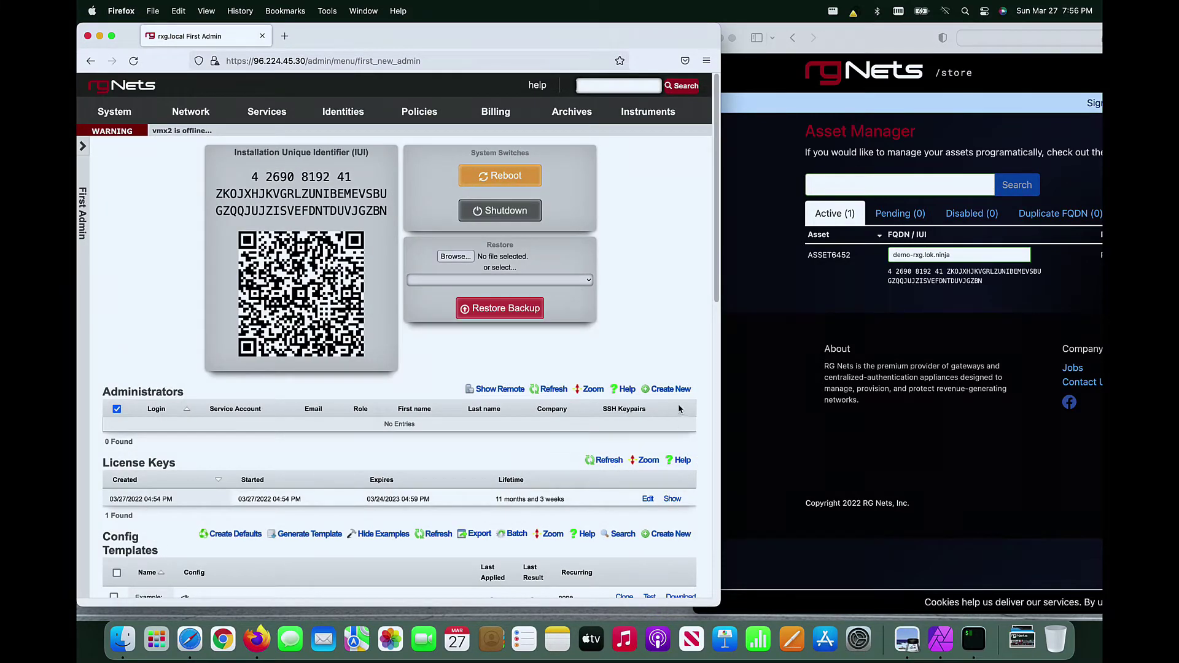
Step: Create the administrator account with its login and password, then go to System
left_click(675, 388)
type("d")
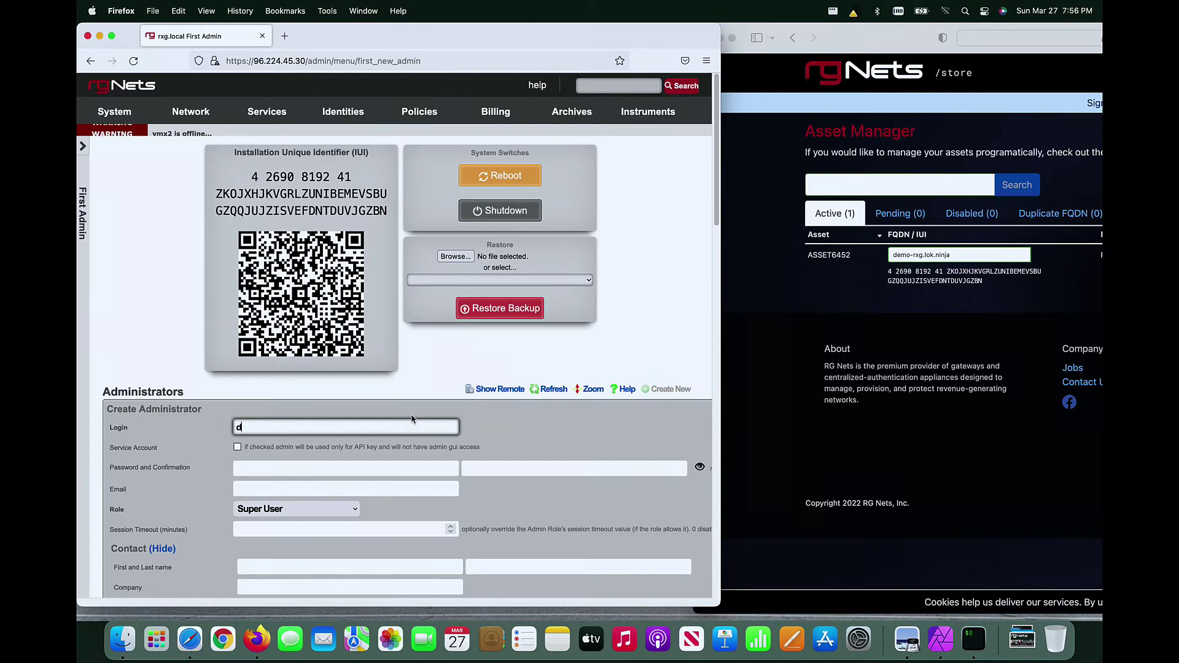
type("oclok")
key("Tab")
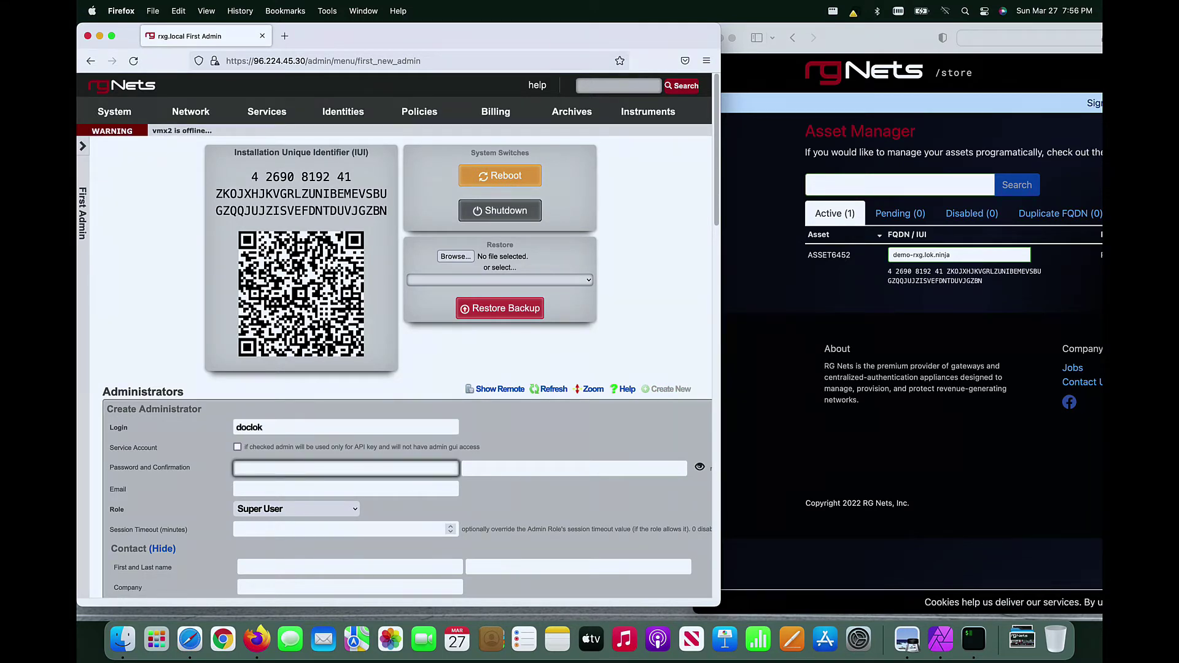
type("••••••••••••••")
key("Tab")
type("•••")
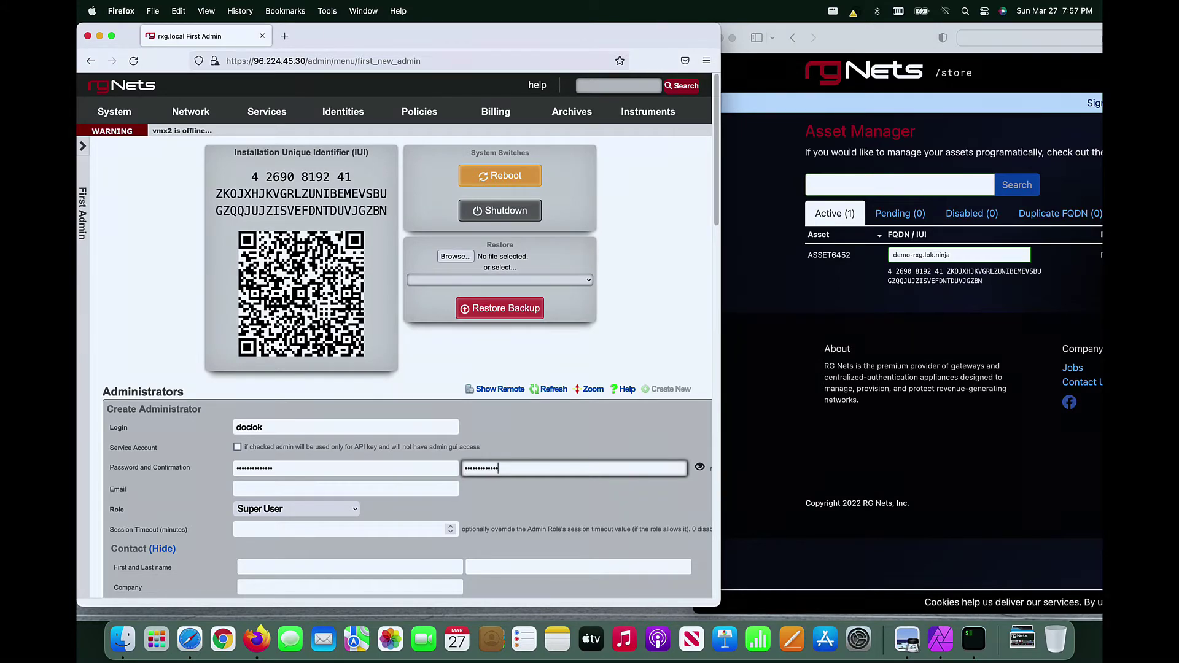
key("Return")
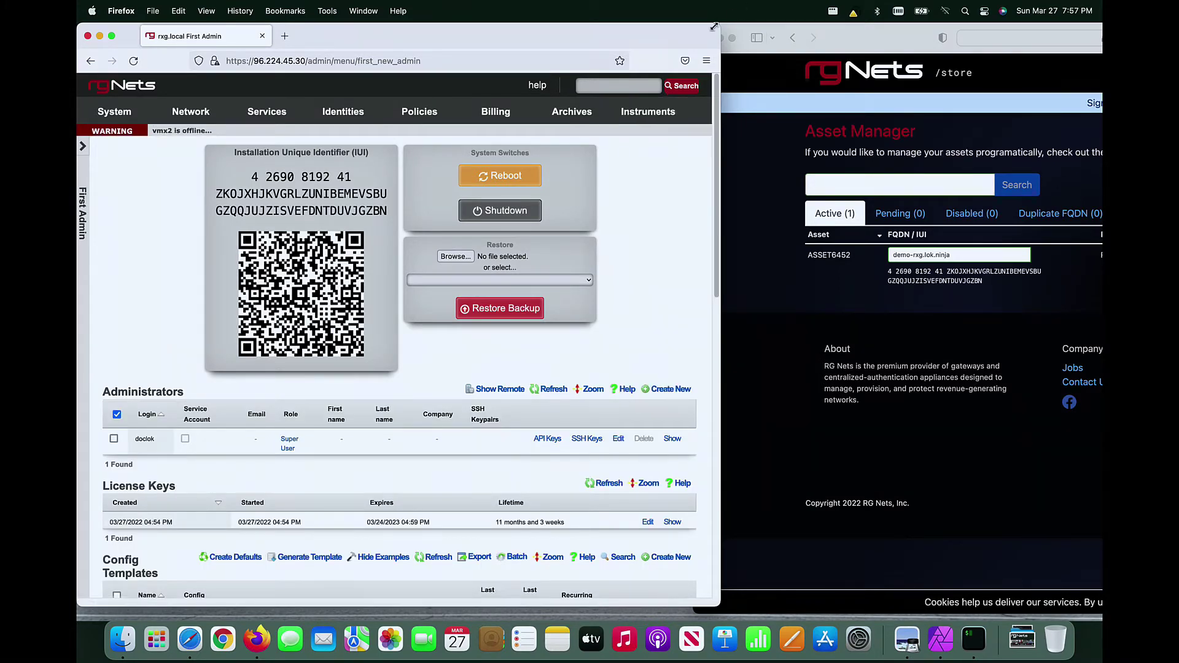
left_click_drag(714, 26, 904, 30)
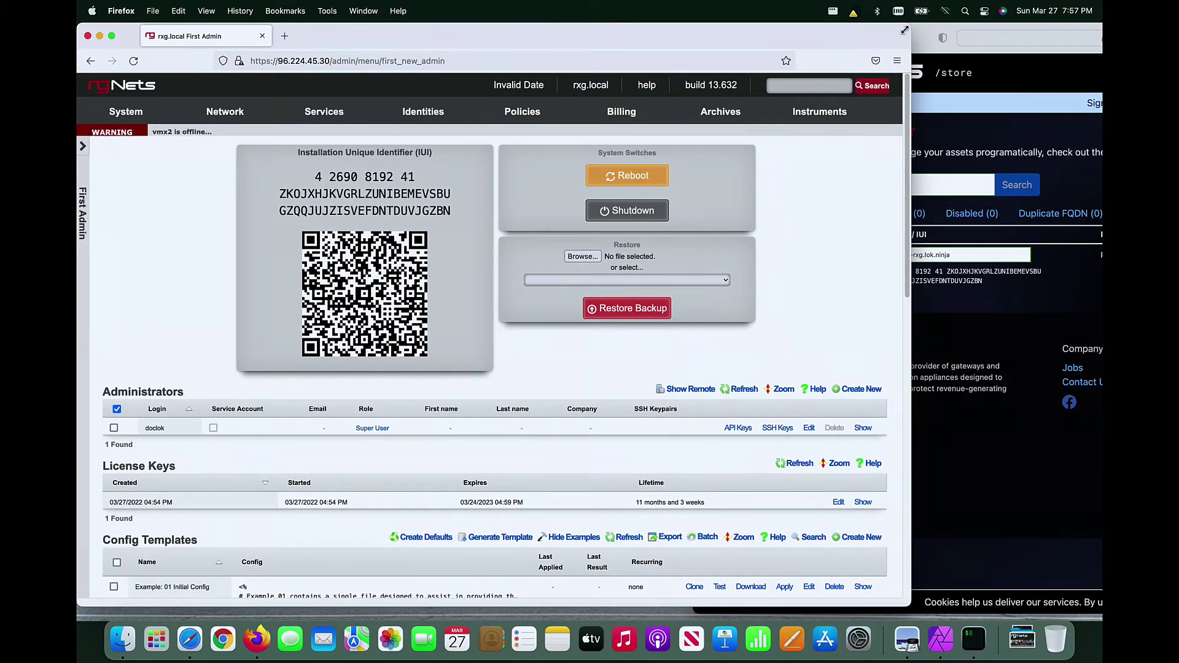
left_click(126, 111)
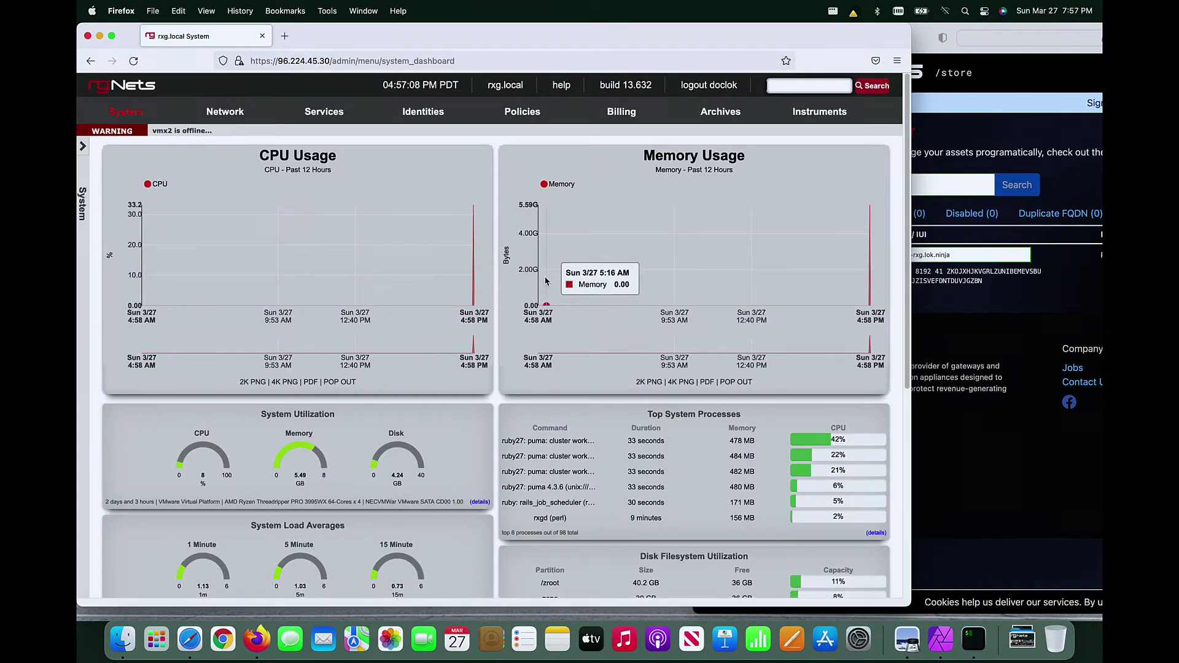
Step: Update the Default device option with FQDN demo-rxg.lok.ninja and time zone America/New York
mouse_move(126, 117)
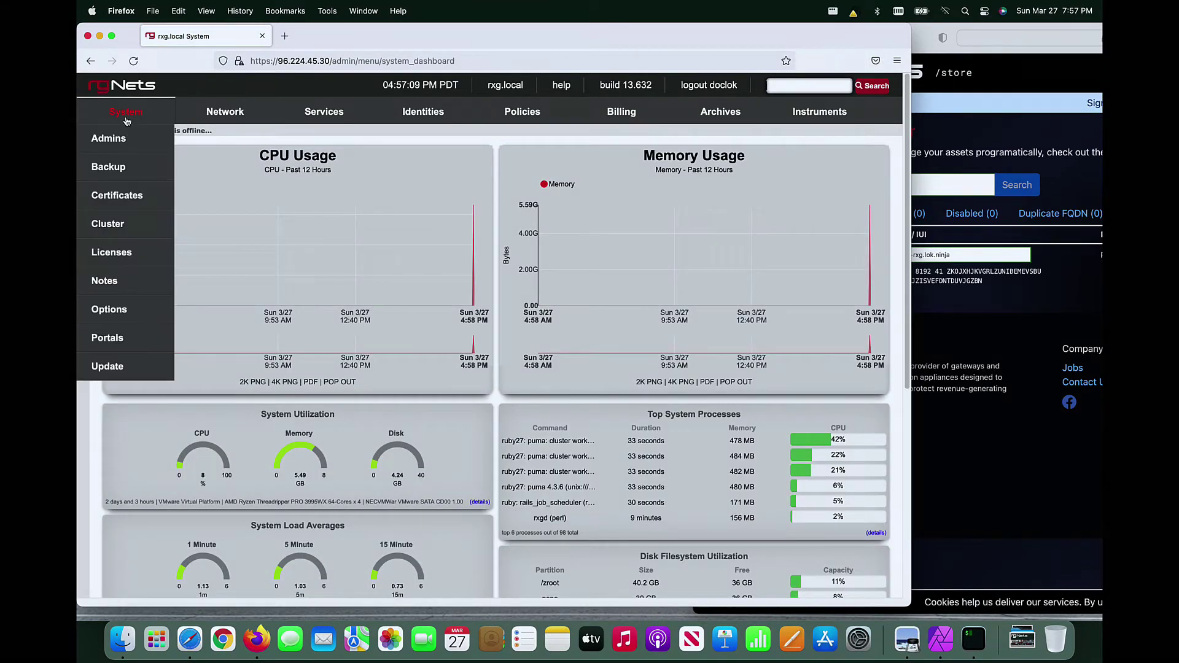
left_click(126, 313)
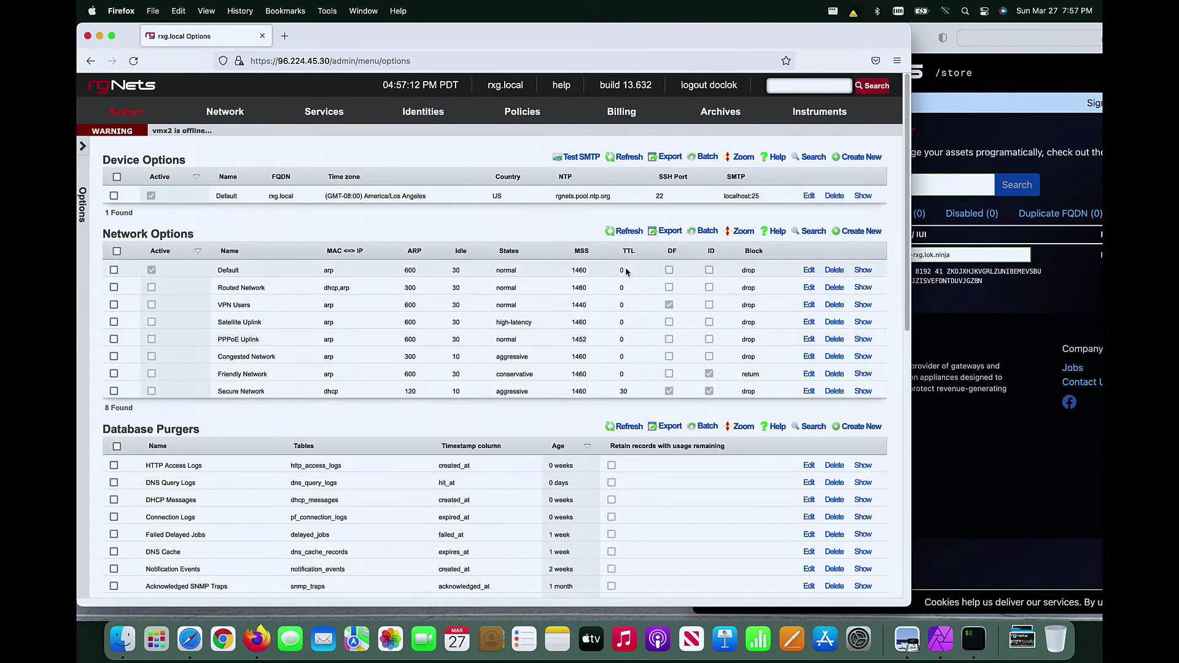
left_click(809, 196)
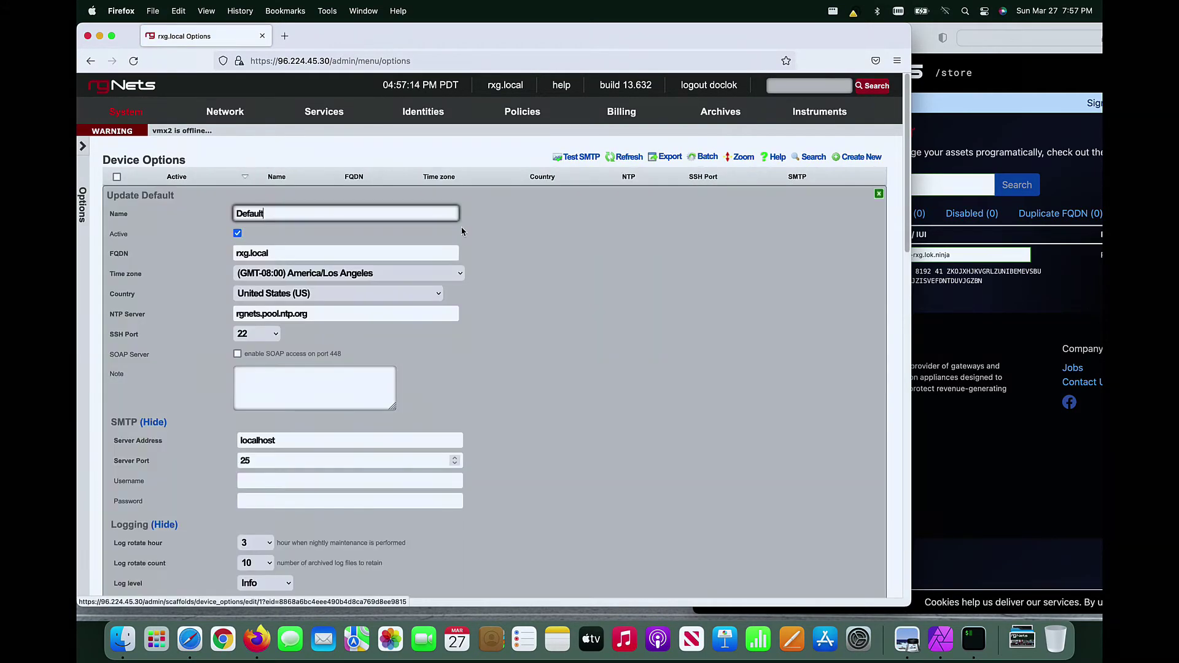
triple_click(381, 254)
type("demo-r")
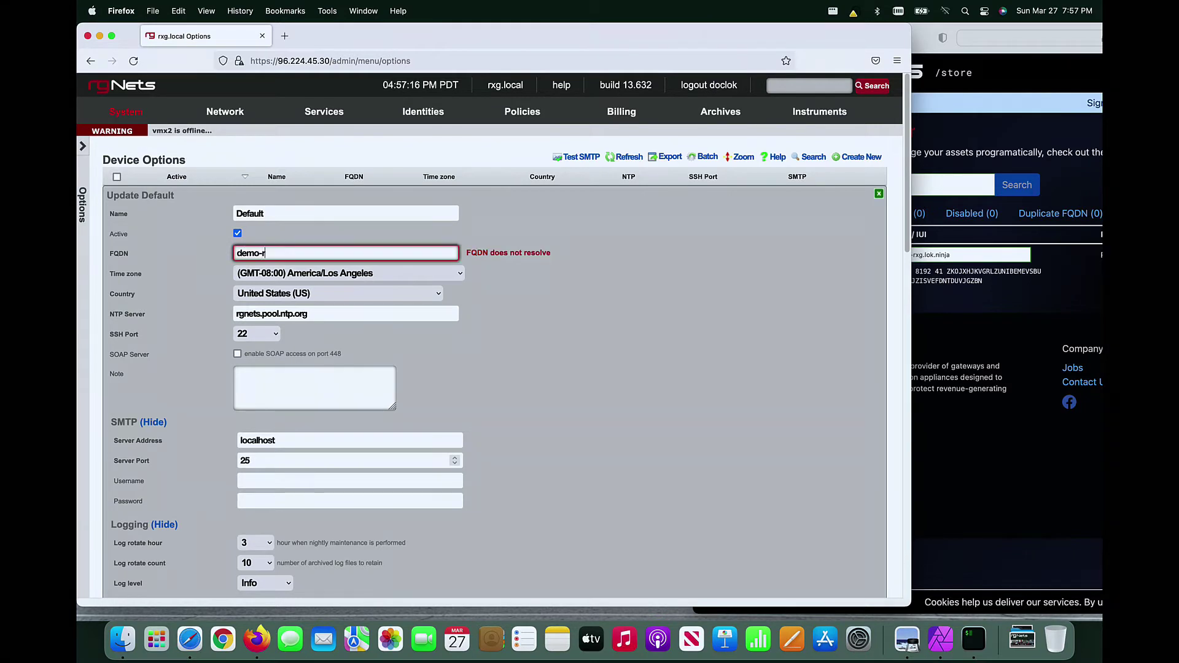
type("xg.lok.ninja")
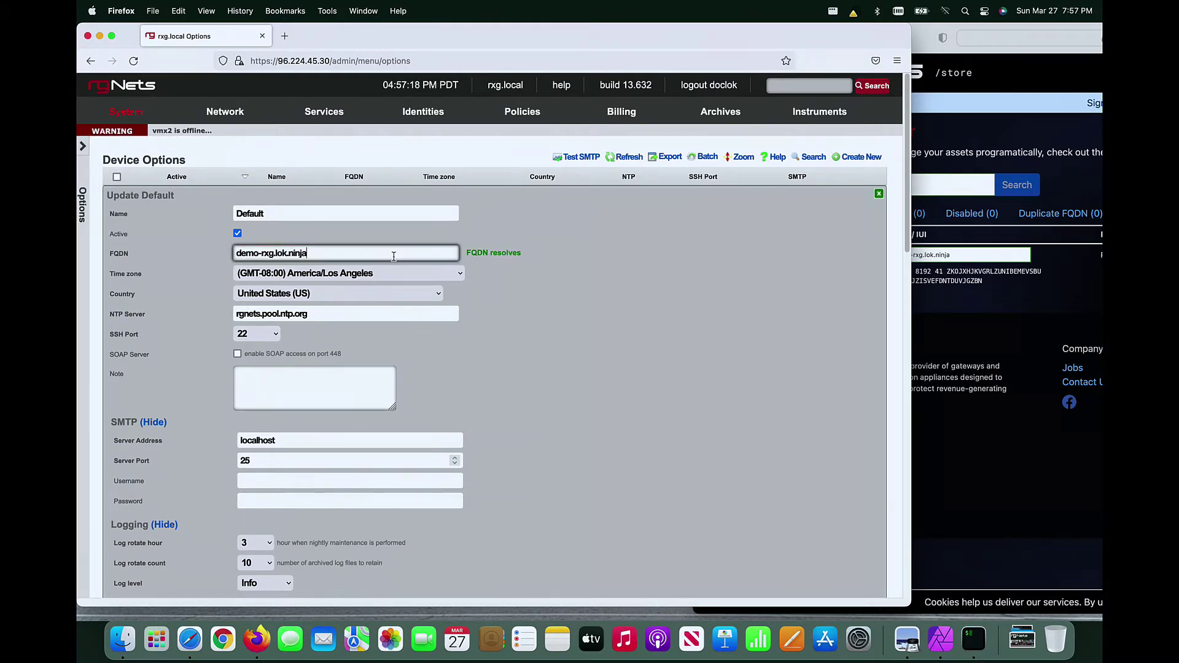
left_click(399, 273)
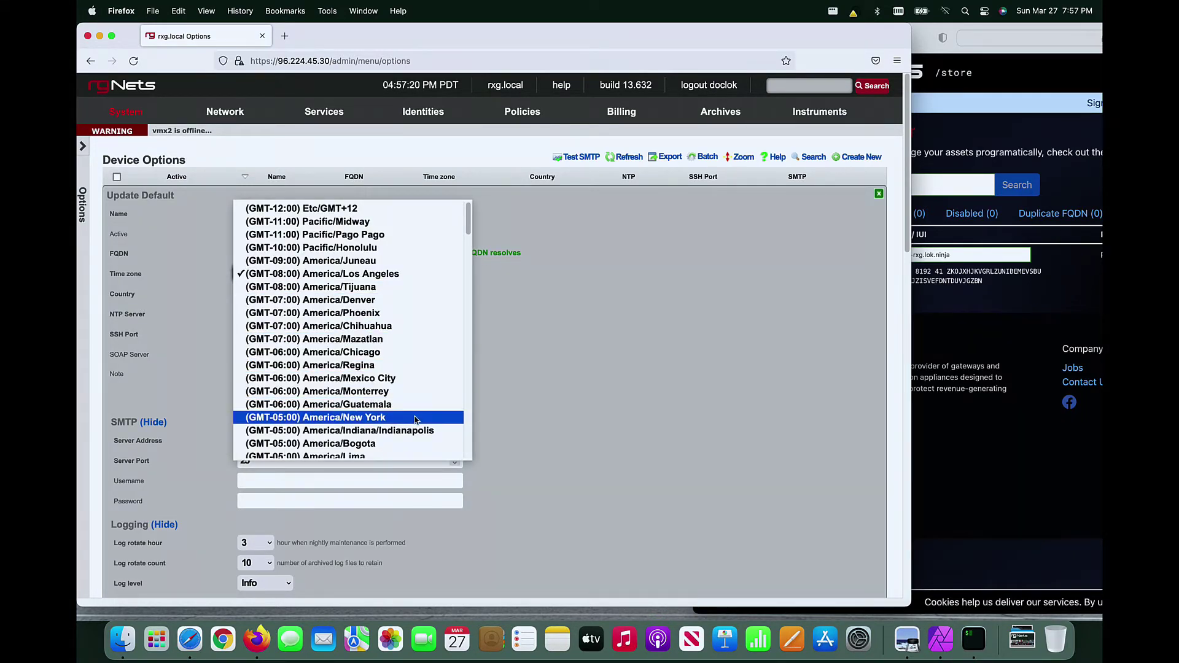
left_click(417, 417)
scroll(541, 422, "down", 3)
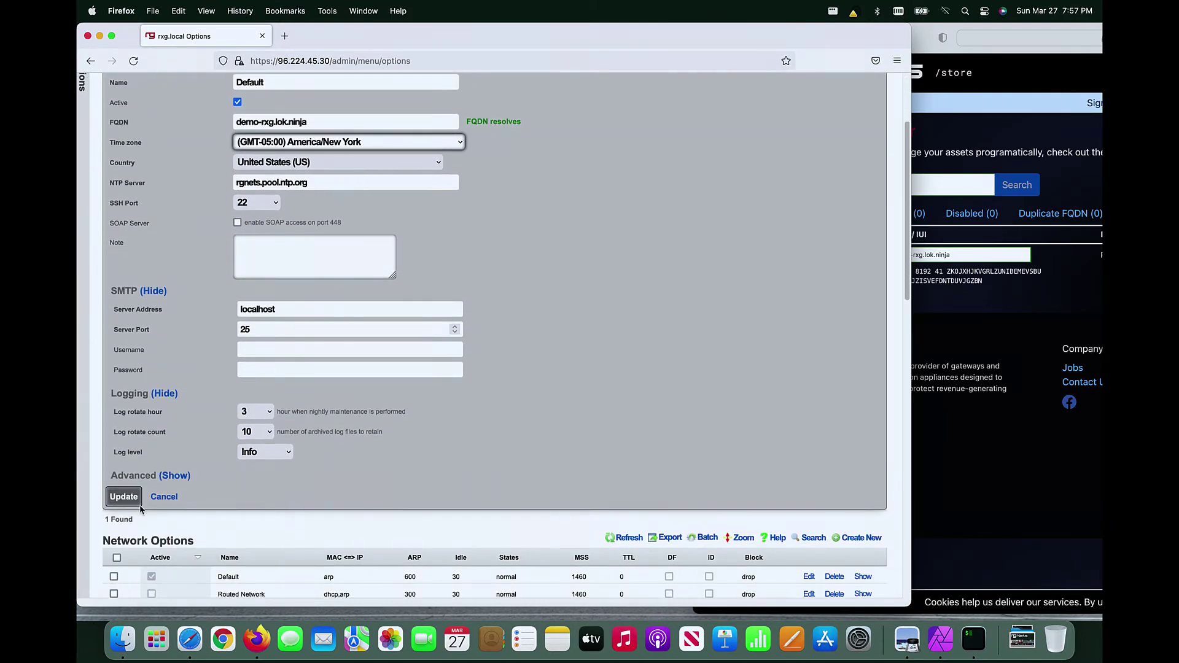
left_click(125, 497)
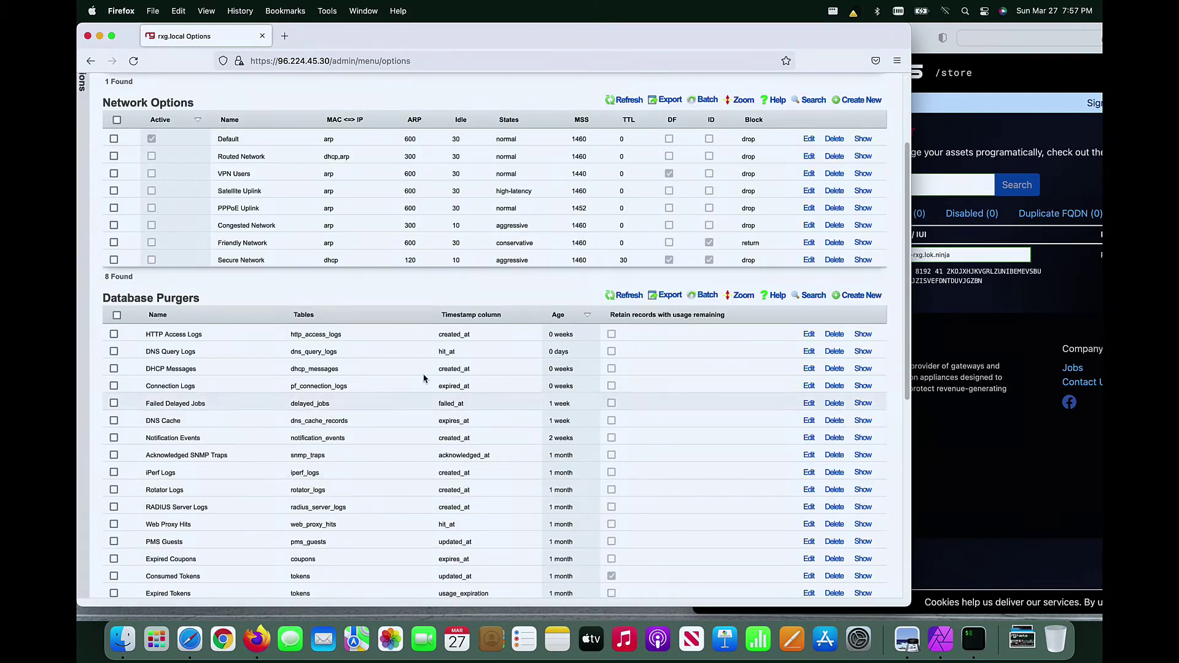
scroll(426, 353, "down", 1)
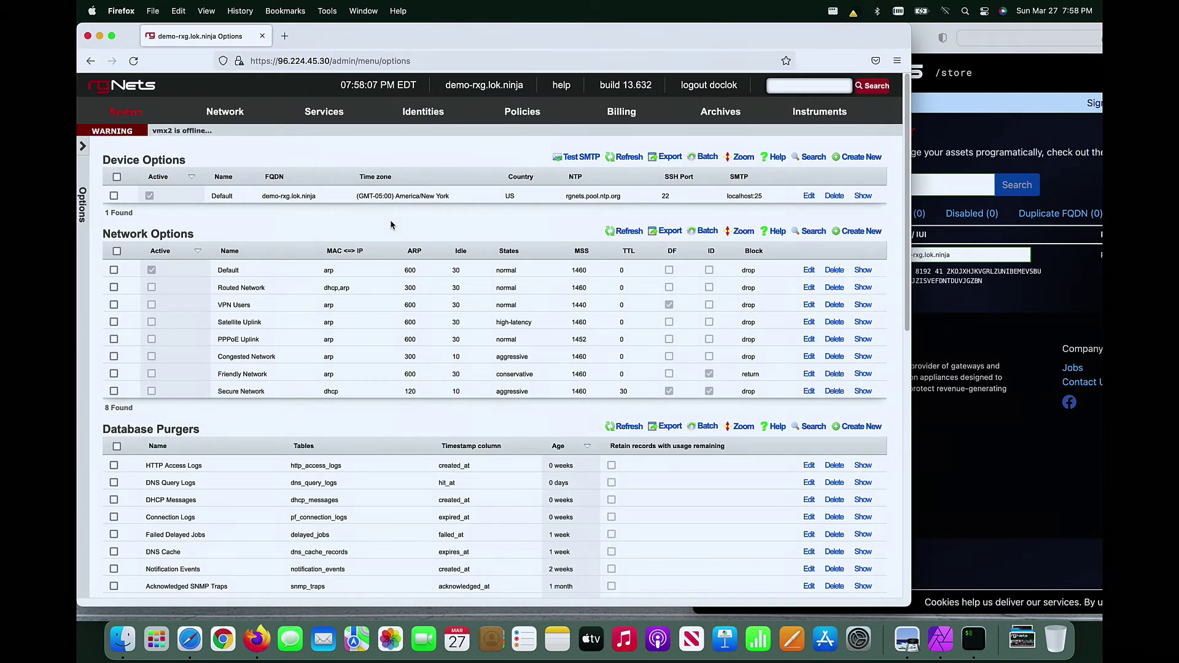
Step: Start a new certificate named demo-rxg.lok.ninja, signed via Let's Encrypt
left_click(117, 198)
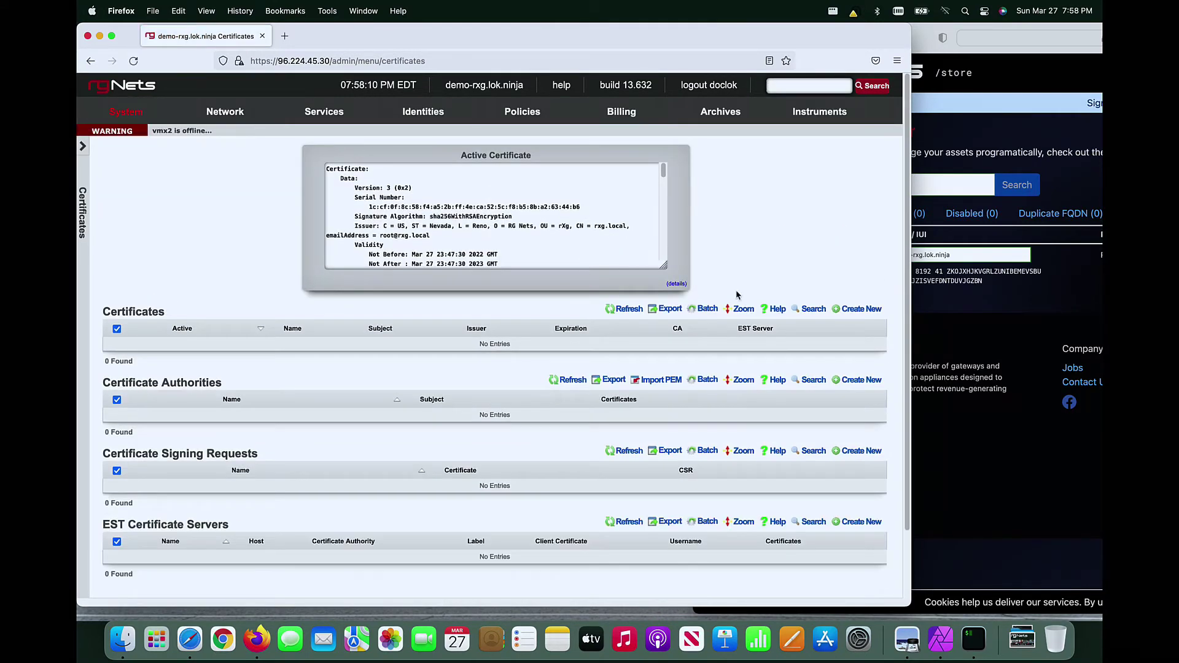
left_click(847, 309)
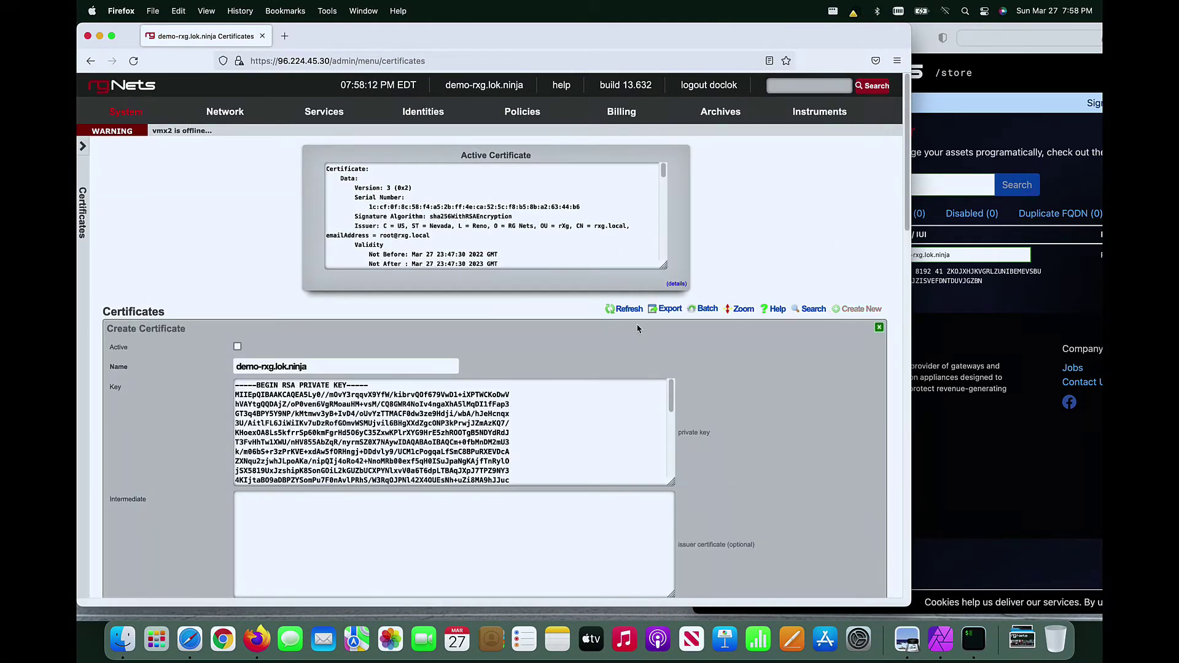
left_click(406, 367)
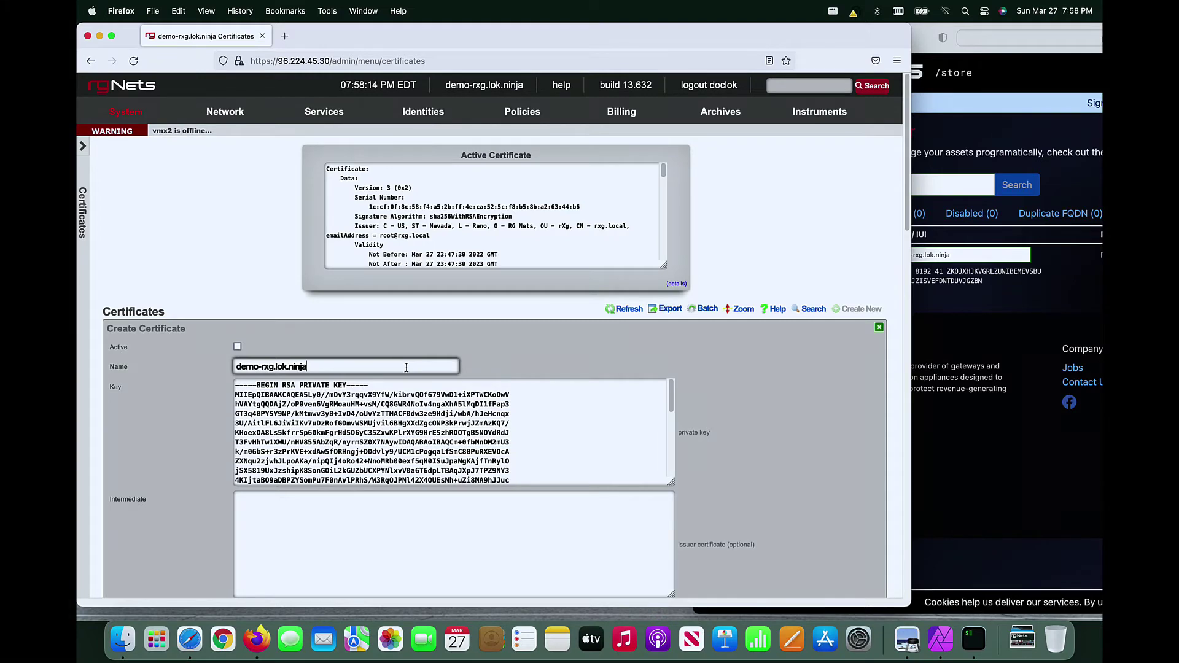
scroll(506, 350, "down", 6)
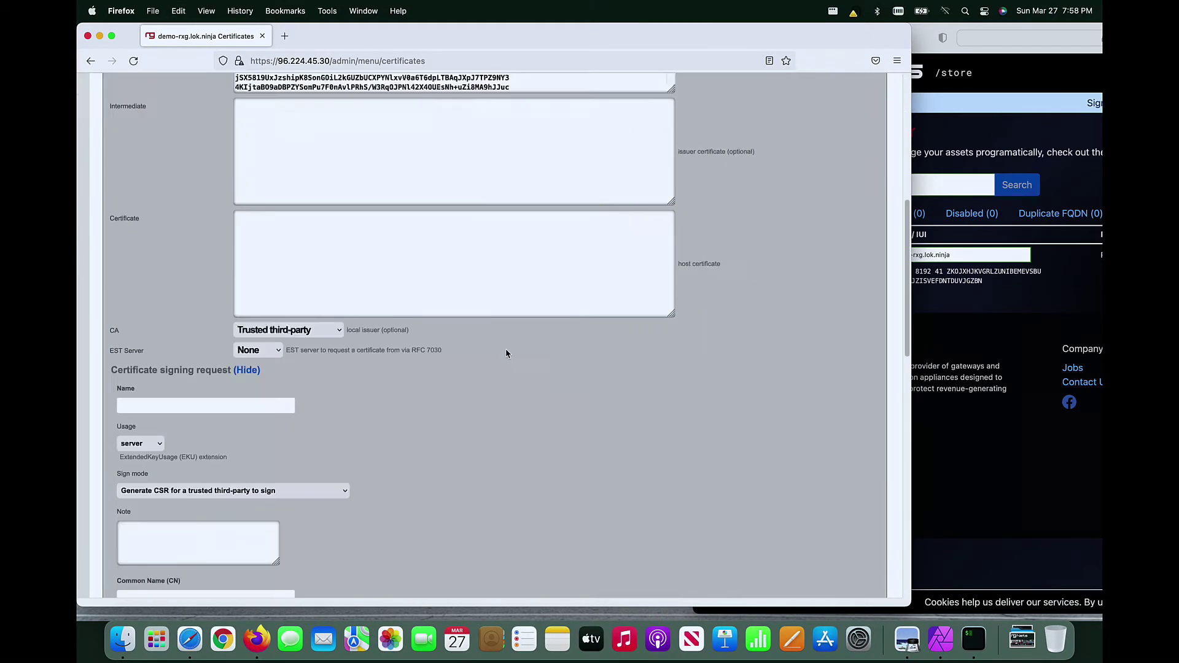
scroll(506, 354, "down", 4)
left_click(263, 161)
type("demo-rxg.lok.ninja")
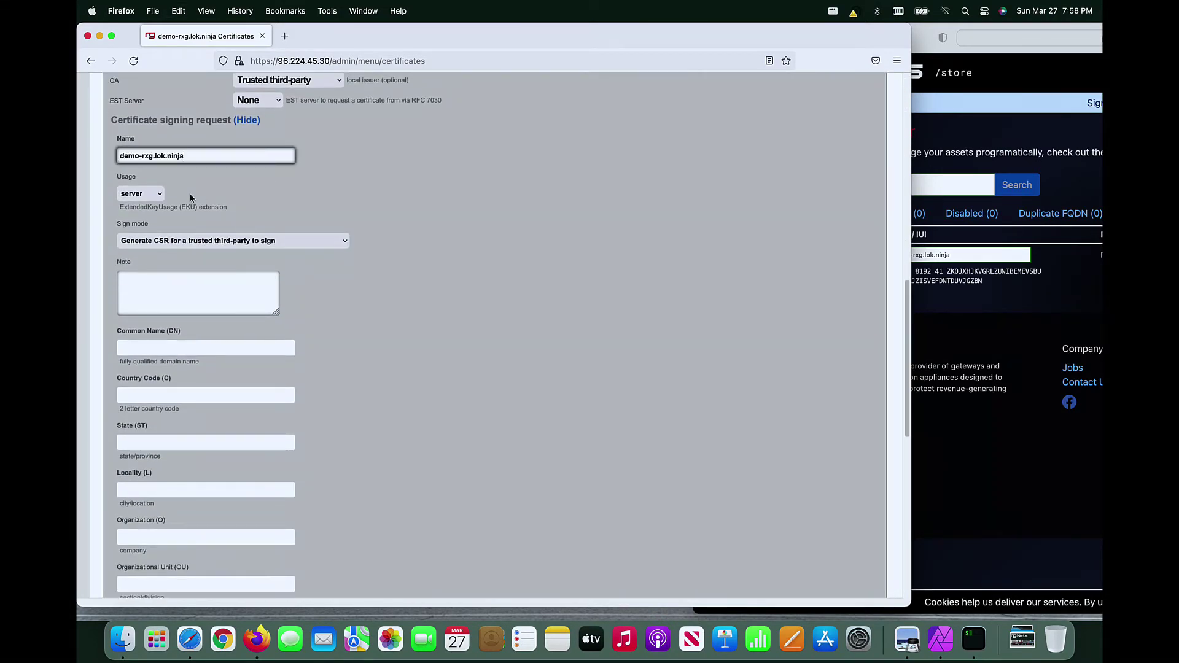
left_click(198, 243)
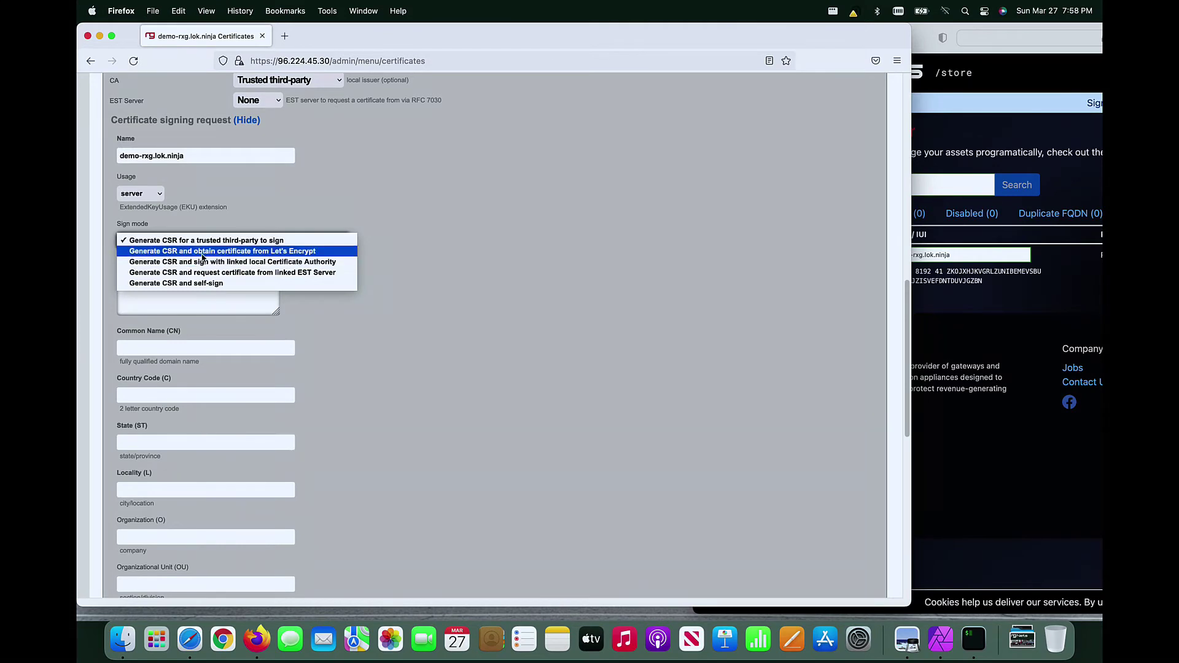
left_click(203, 251)
Step: Set common name demo-rxg.lok.ninja, country US, state NY and locality NY
scroll(289, 327, "down", 1)
left_click(274, 320)
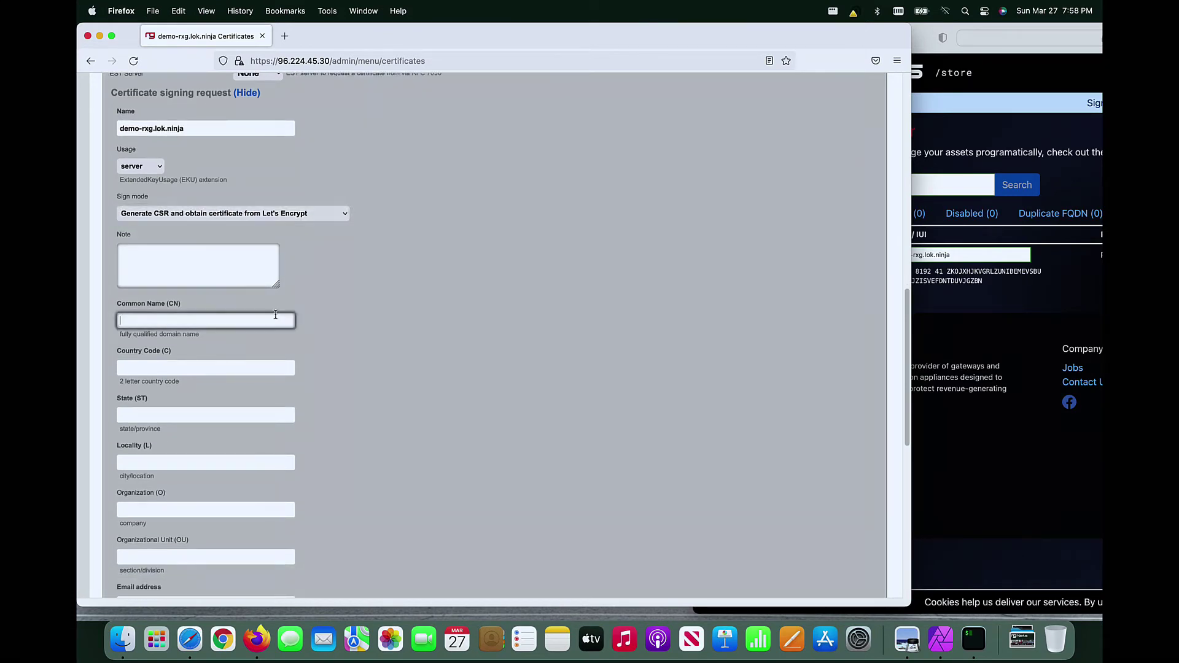
type("demo-rxg.lok.ninja")
left_click(268, 368)
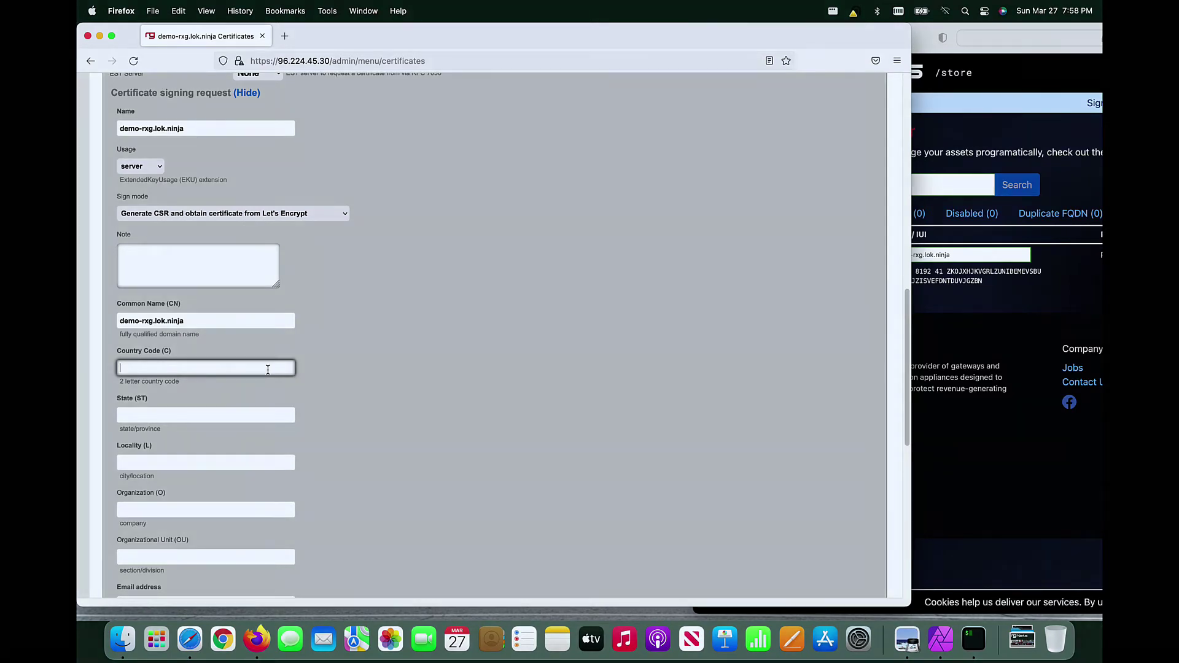
type("US")
key("Tab")
type("NY")
key("Tab")
type("NY")
key("Tab")
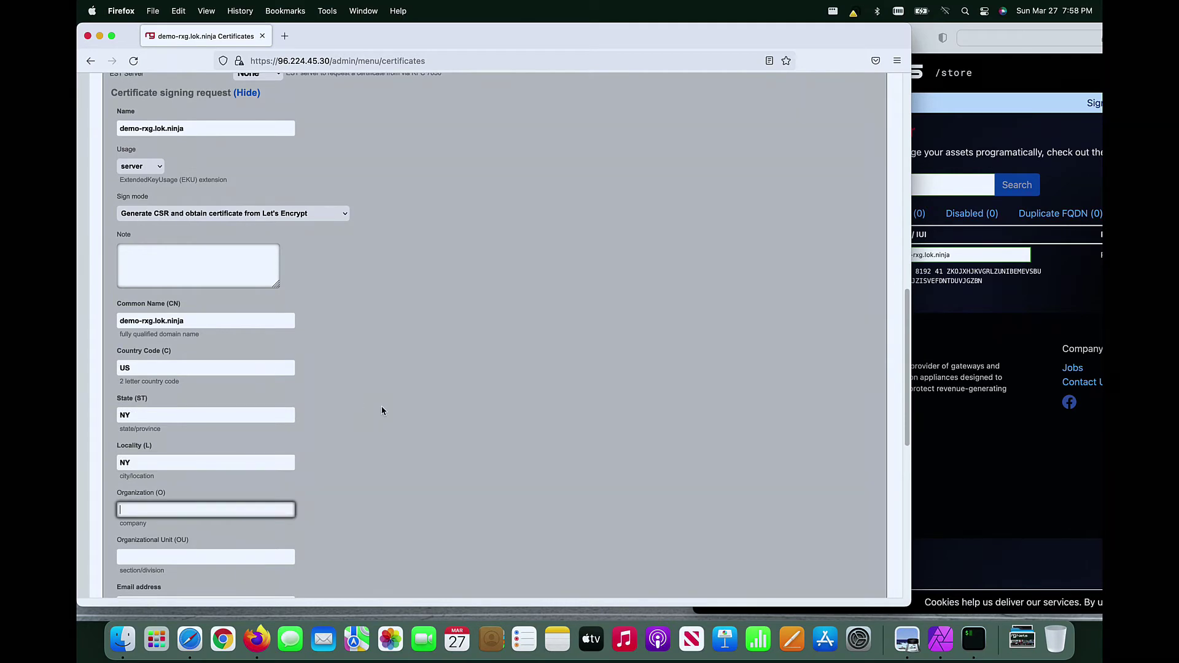
Step: Enter the contact e-mail address and submit the certificate request
scroll(382, 411, "down", 3)
scroll(344, 430, "down", 2)
left_click(289, 459)
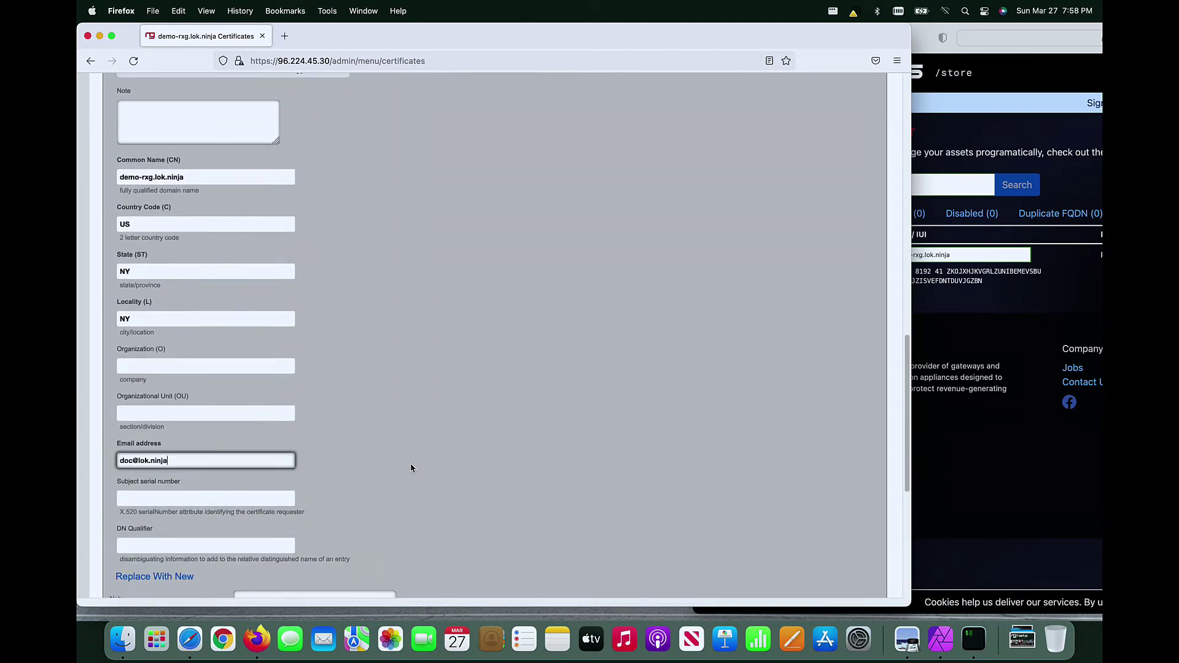
scroll(411, 468, "down", 6)
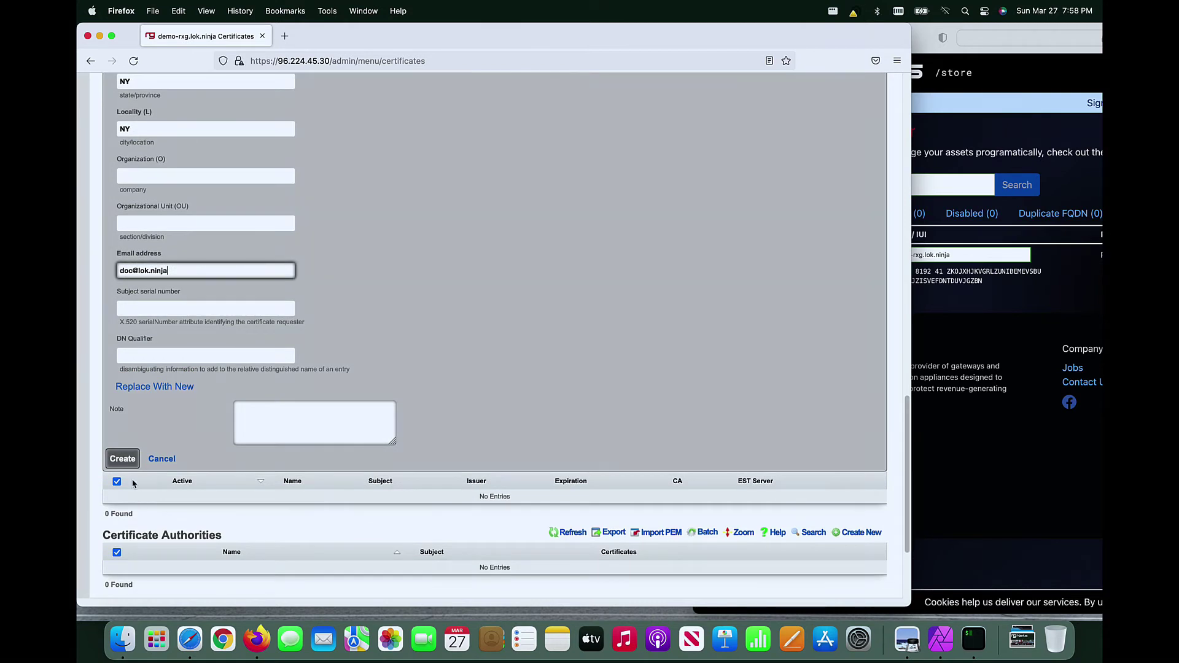
key("Return")
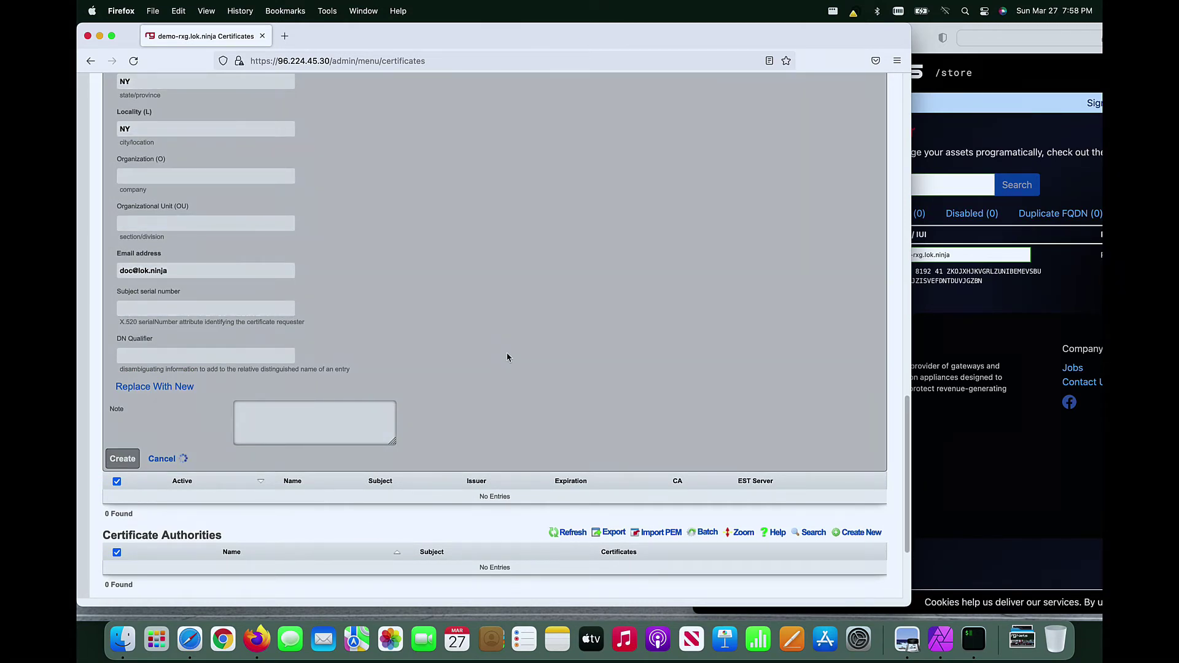
Step: Refresh the certificate list and mark the demo-rxg.lok.ninja certificate Active
scroll(174, 262, "up", 3)
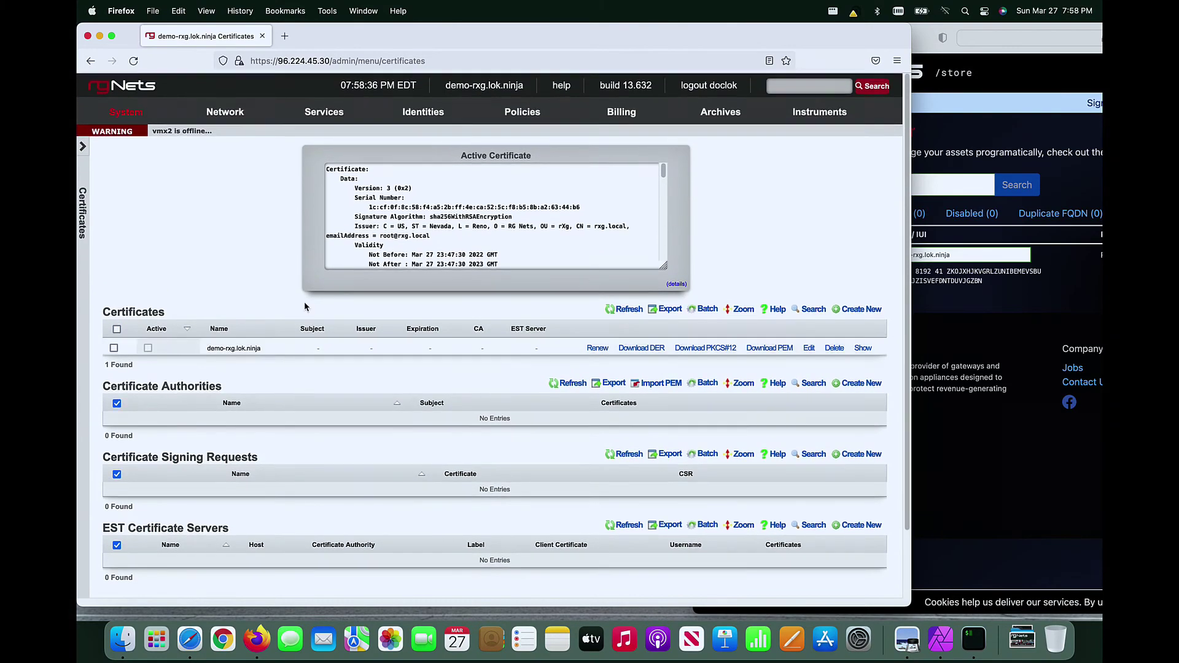
left_click(626, 310)
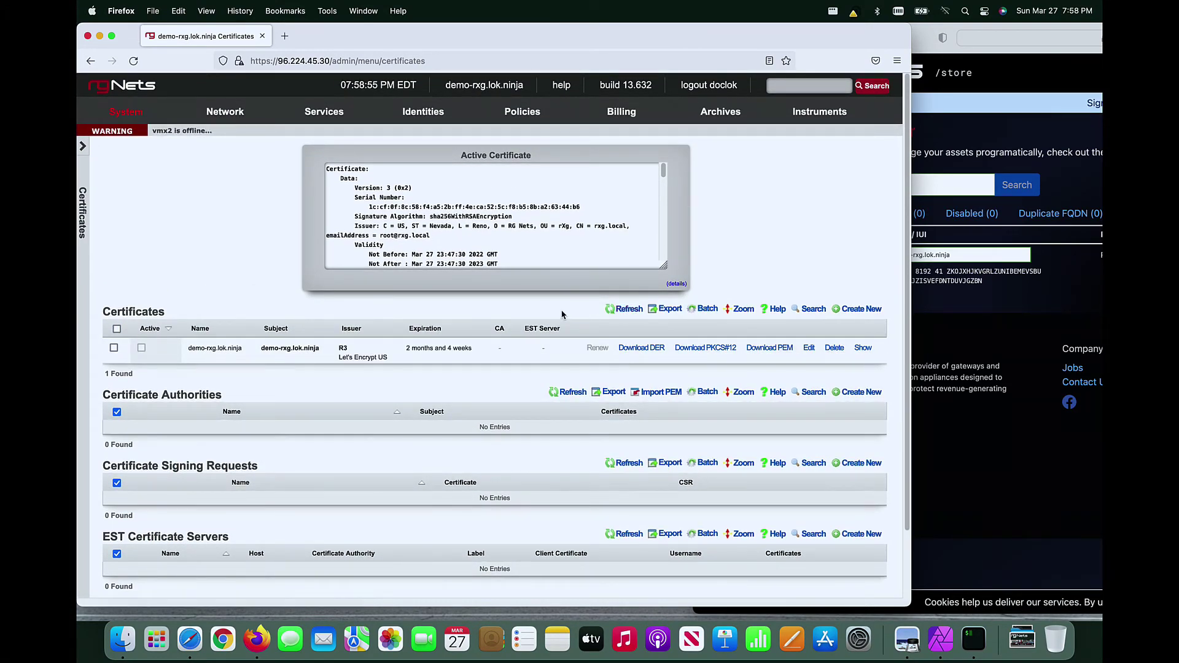
left_click(809, 348)
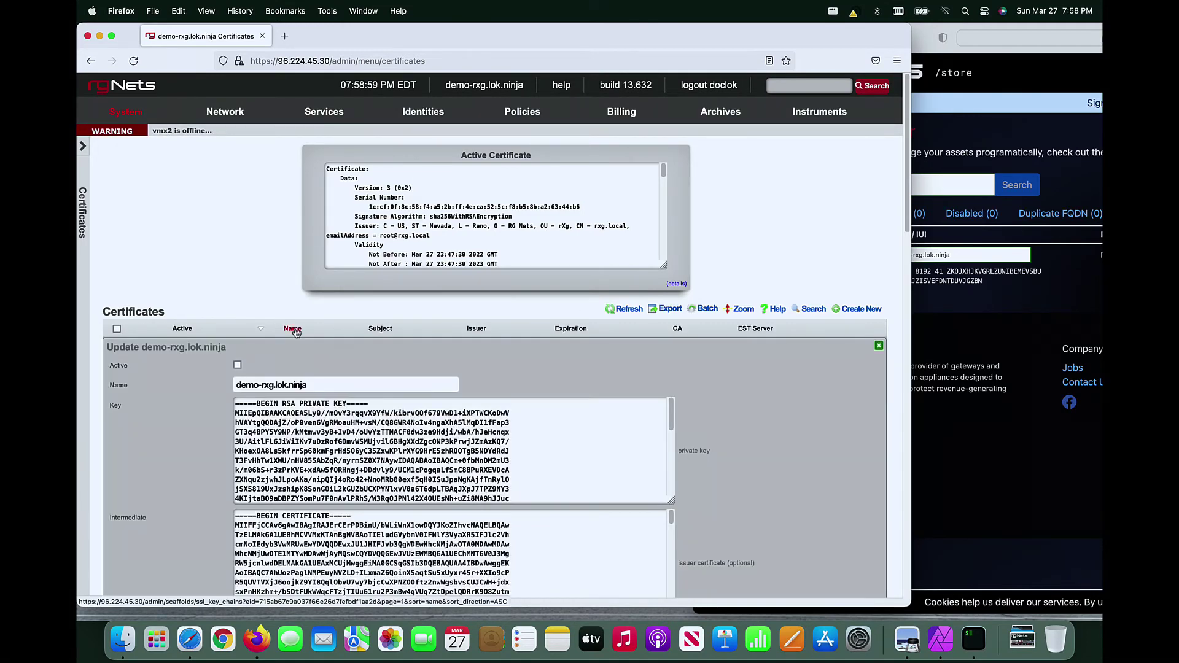
scroll(144, 460, "down", 15)
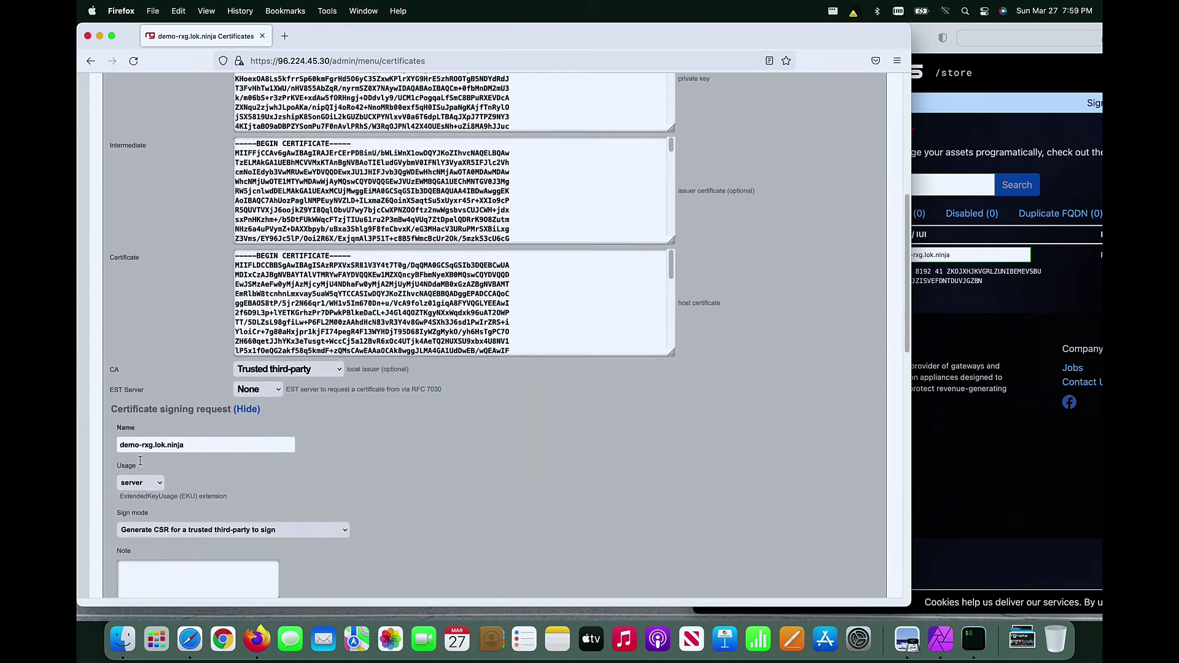
left_click(124, 549)
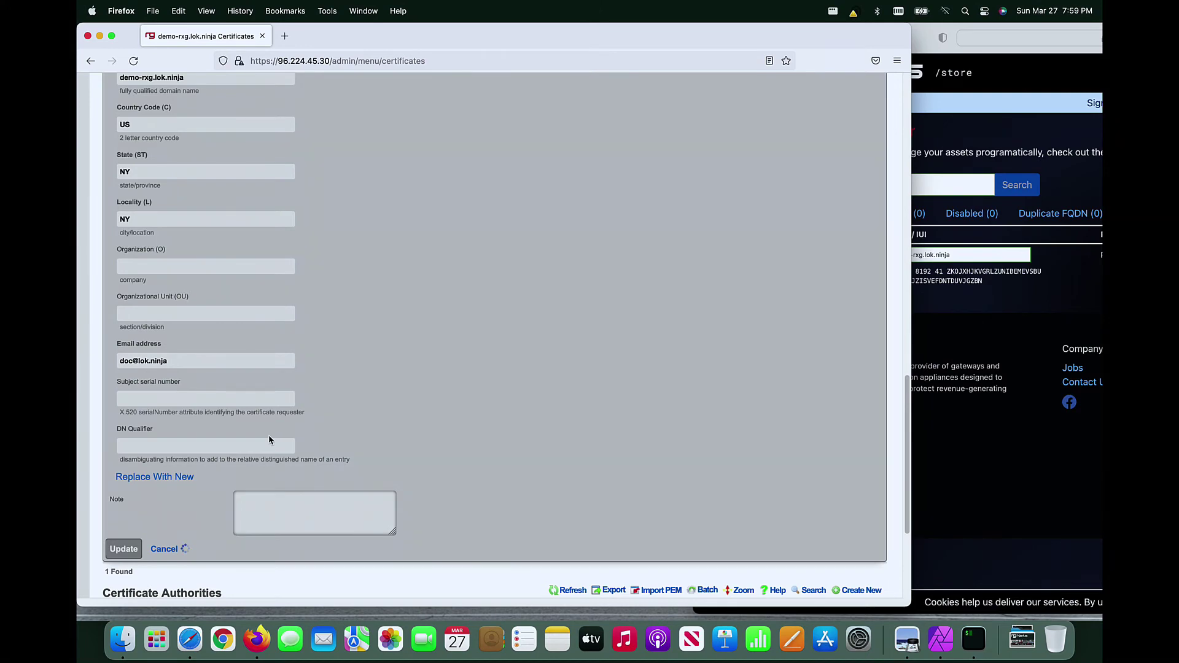
scroll(269, 440, "up", 3)
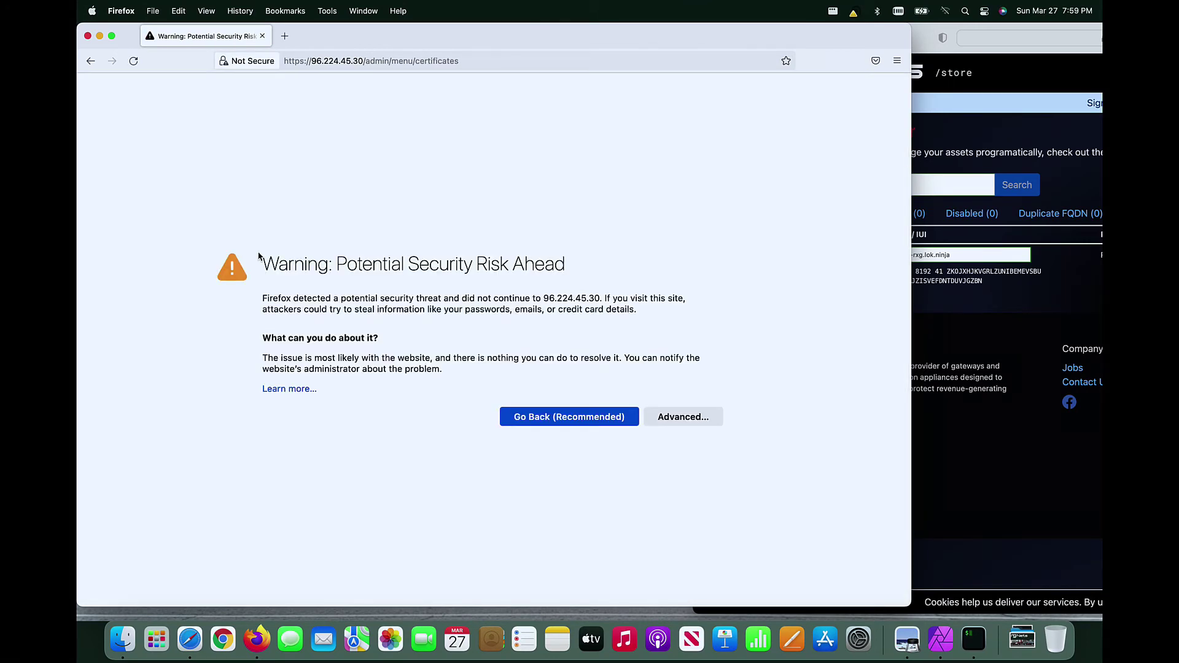
Step: Bypass the mismatch warning and check the certificate is Let's Encrypt-issued for demo-rxg.lok.ninja
left_click(668, 415)
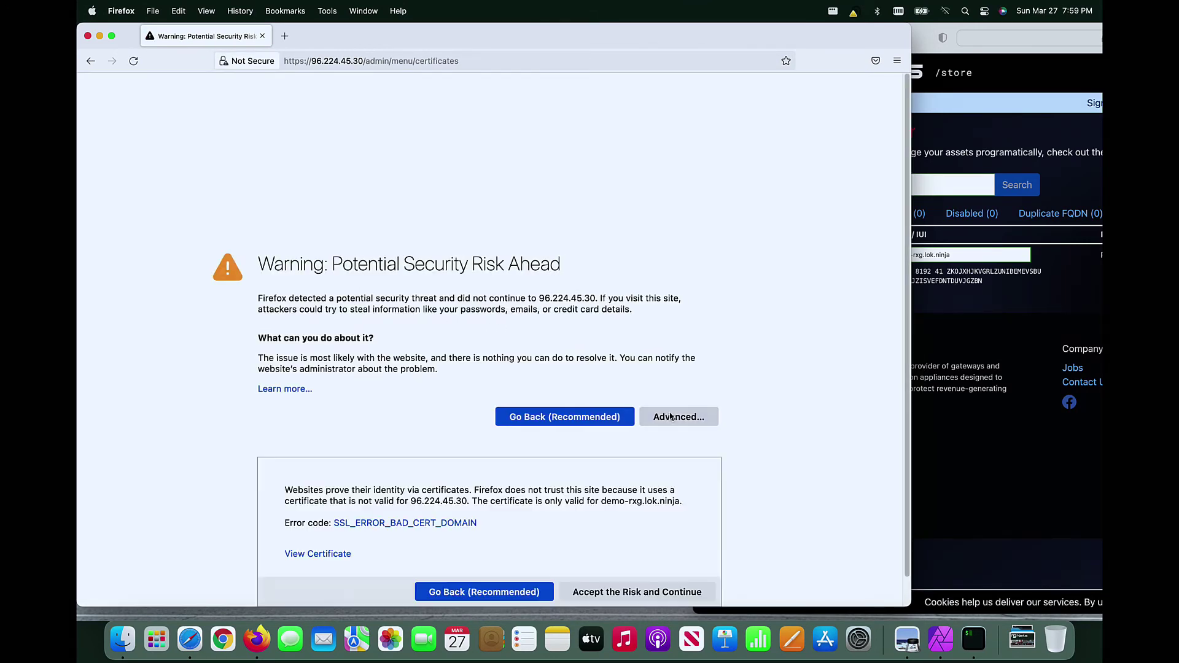
left_click(599, 592)
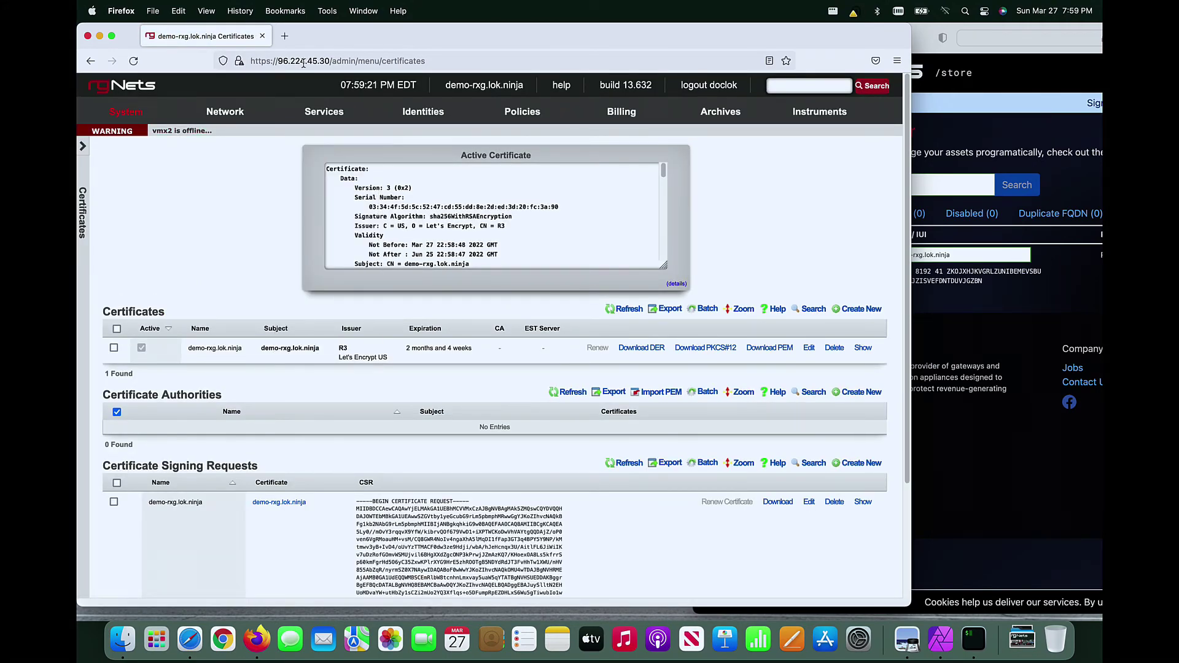
left_click(239, 61)
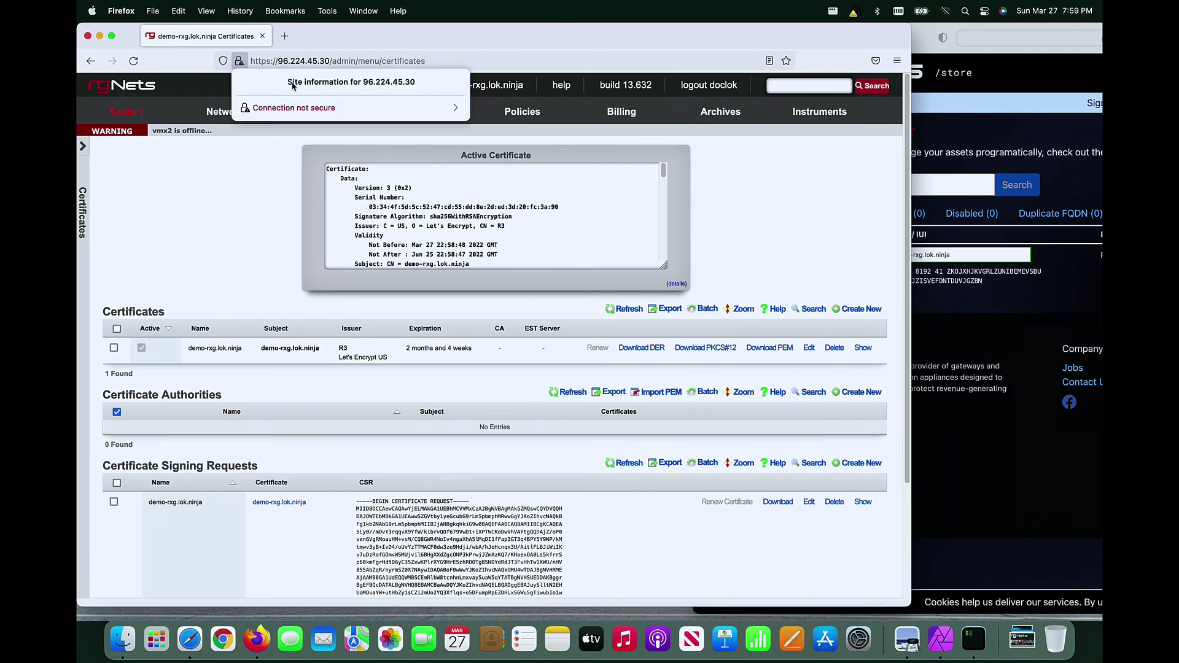
left_click(330, 109)
left_click(295, 176)
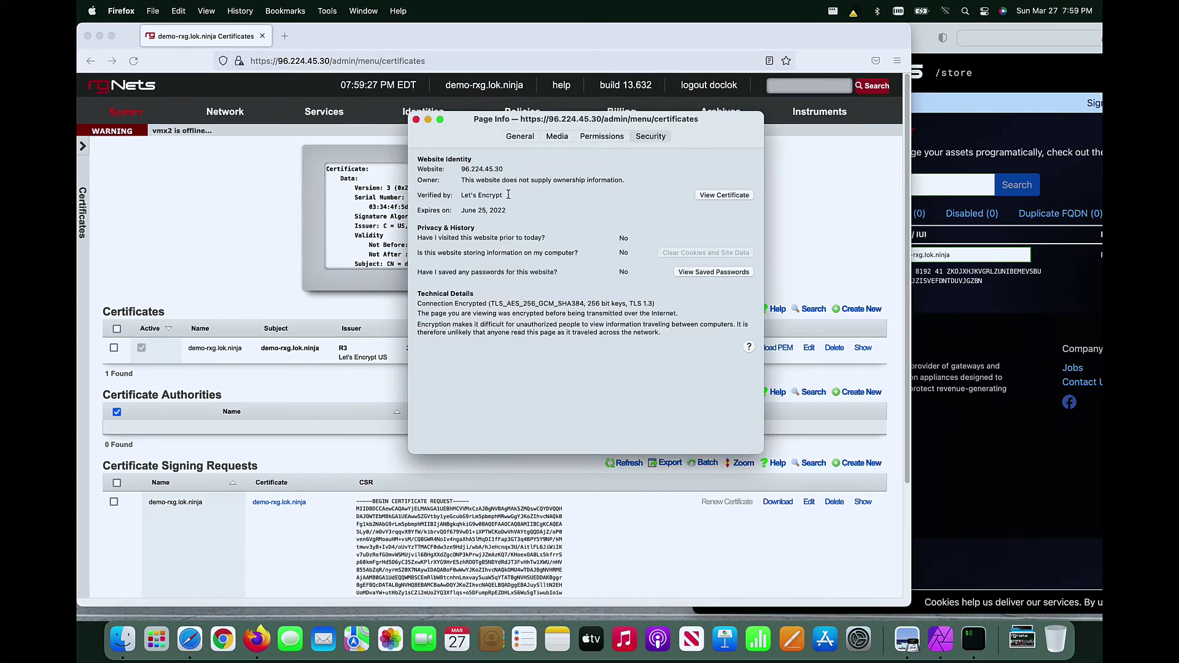
left_click(729, 195)
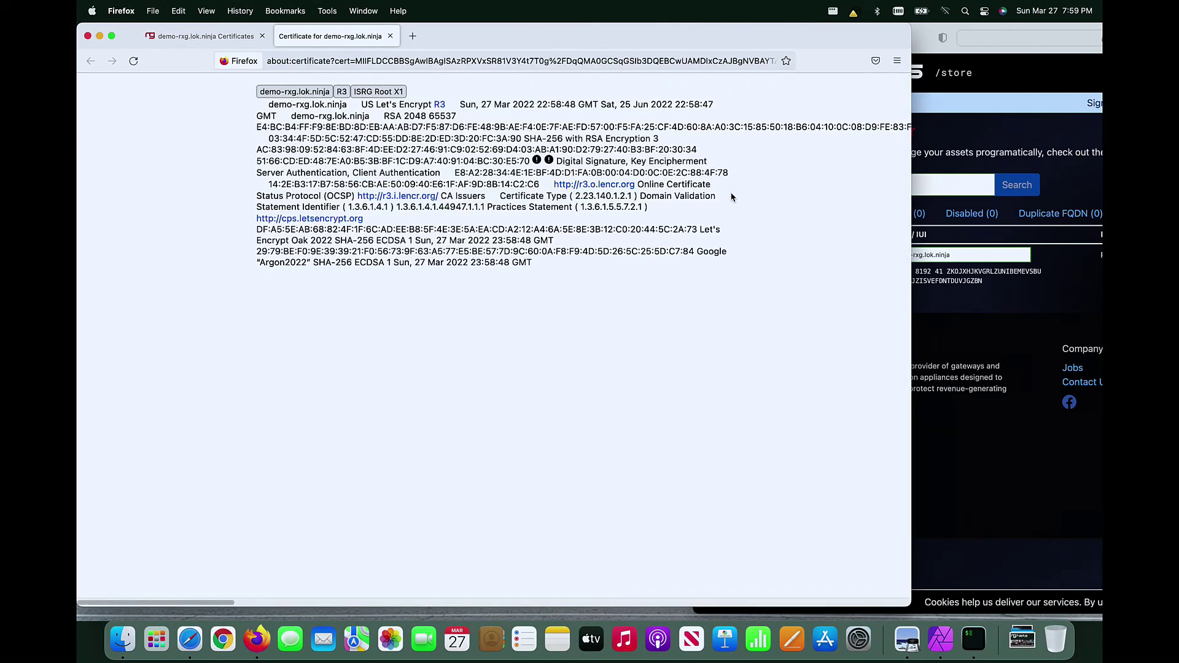
triple_click(462, 220)
key("super+c")
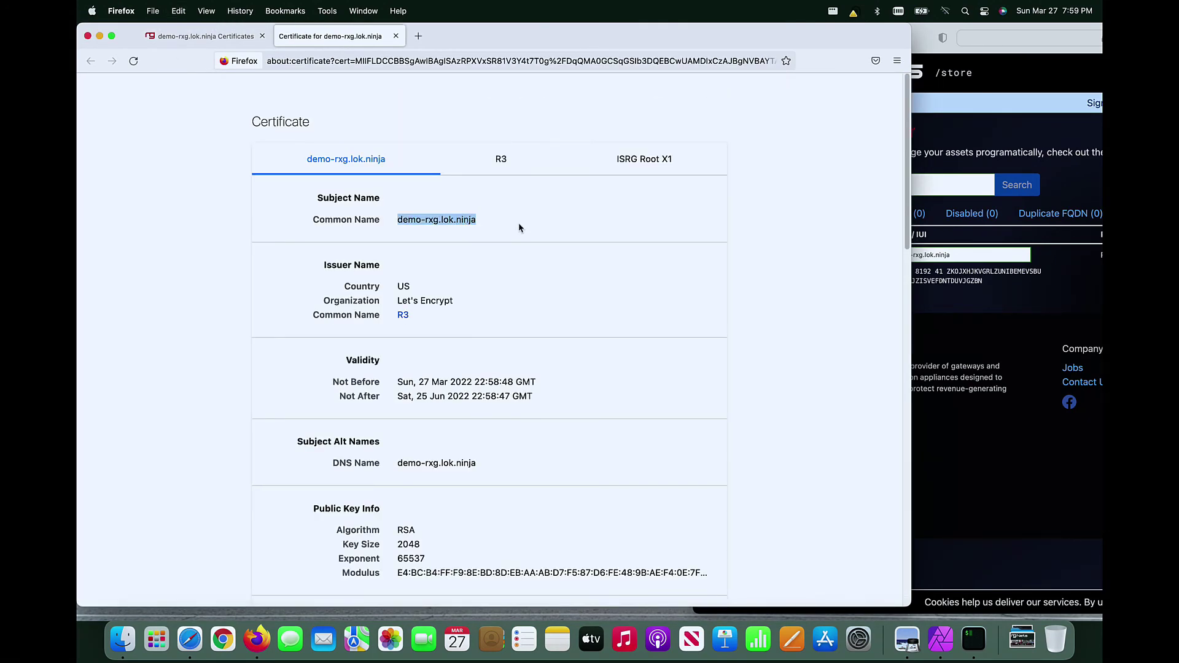
key("super+w")
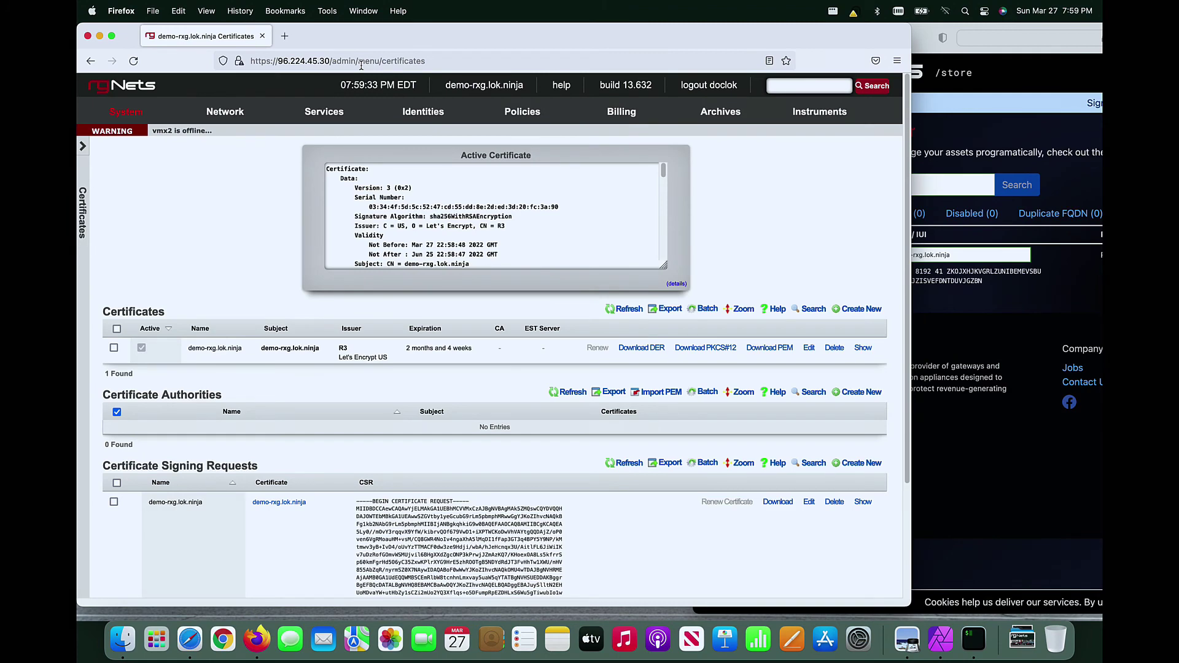
left_click(361, 61)
type("https://")
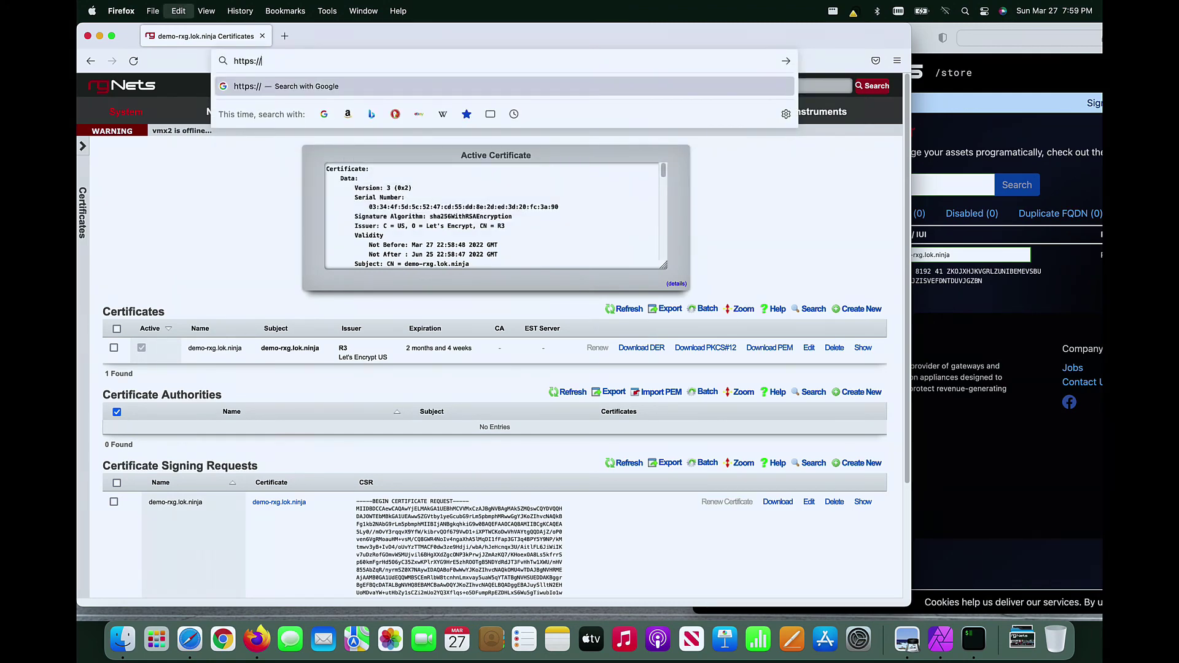
key("super+v")
type("/admin")
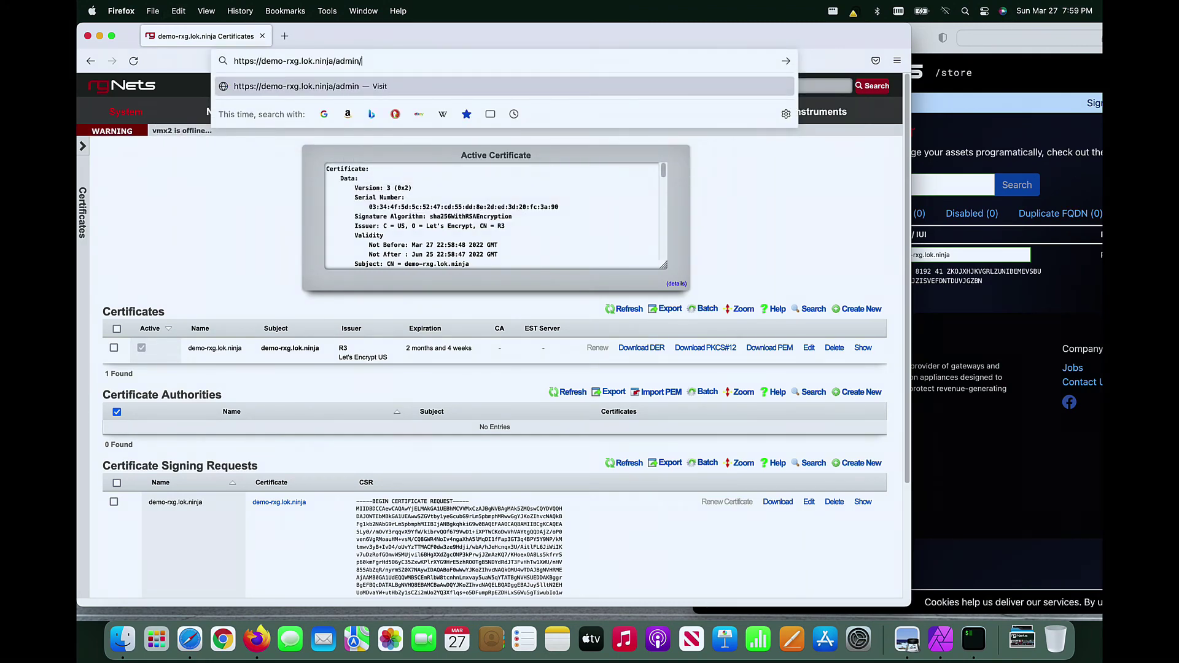
key("Return")
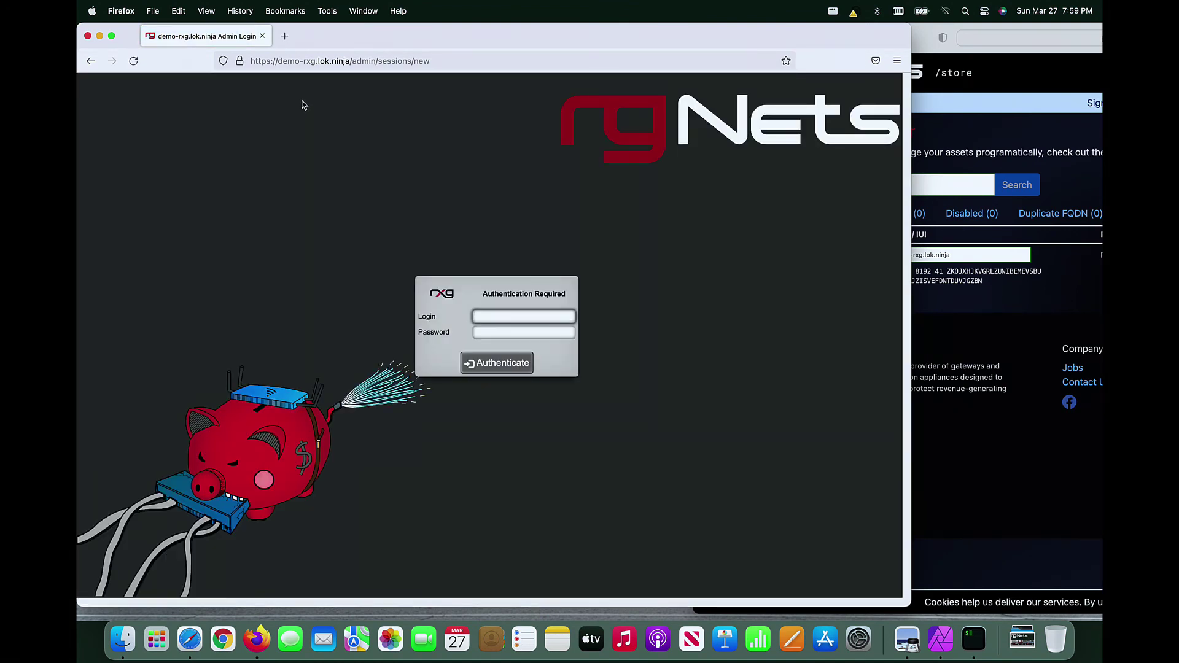
Step: Log in with the administrator's login name and password
type("doclok")
key("Tab")
type("••")
key("Return")
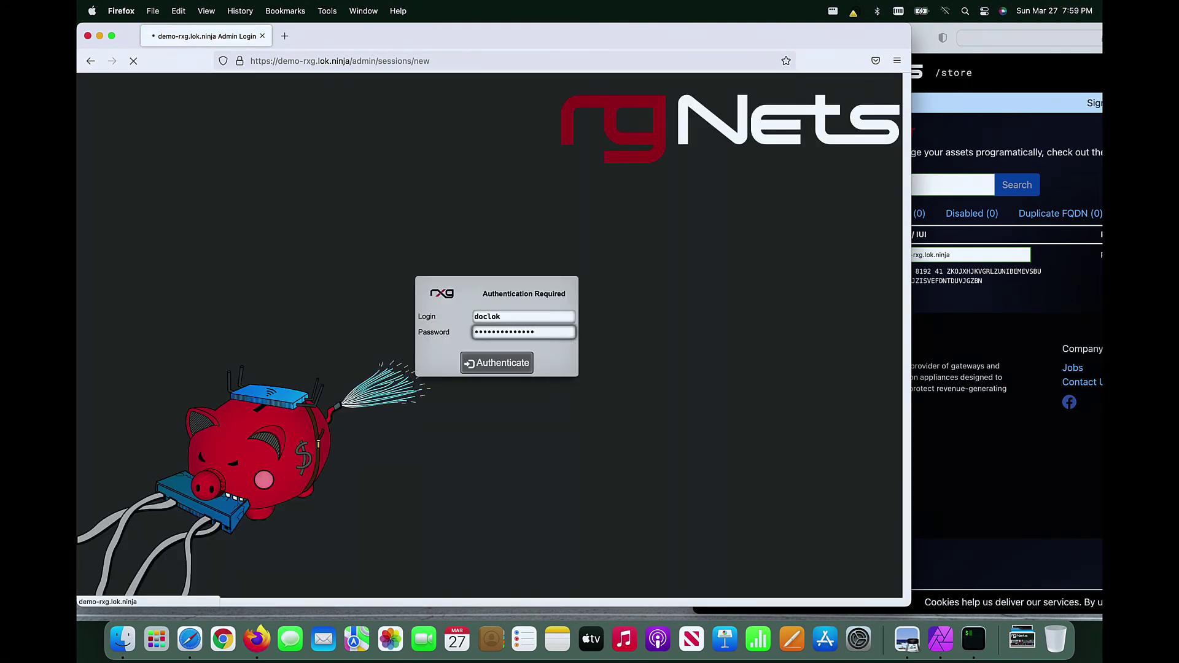